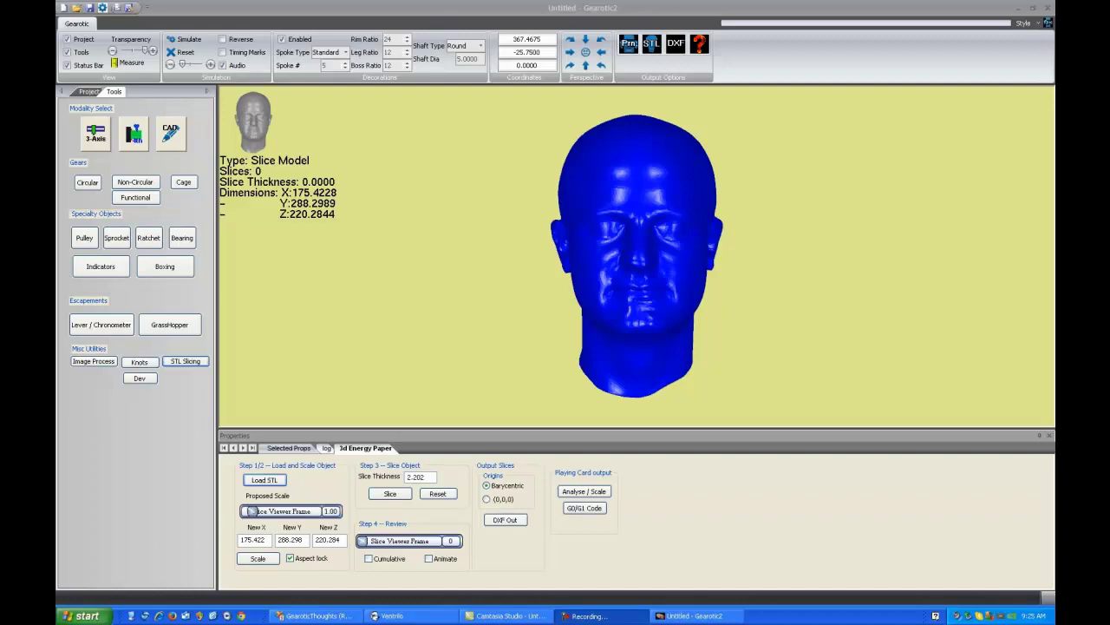
left_click_drag(663, 288, 653, 264)
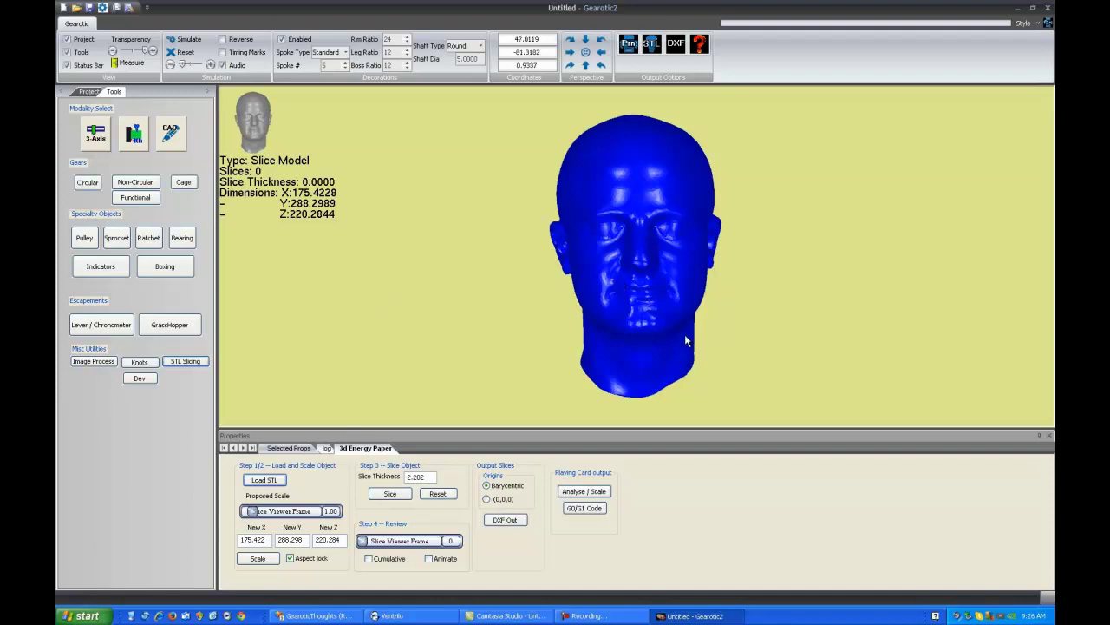
mouse_move(646, 300)
left_mouse_down()
mouse_move(647, 261)
mouse_move(649, 293)
mouse_move(653, 285)
left_mouse_up()
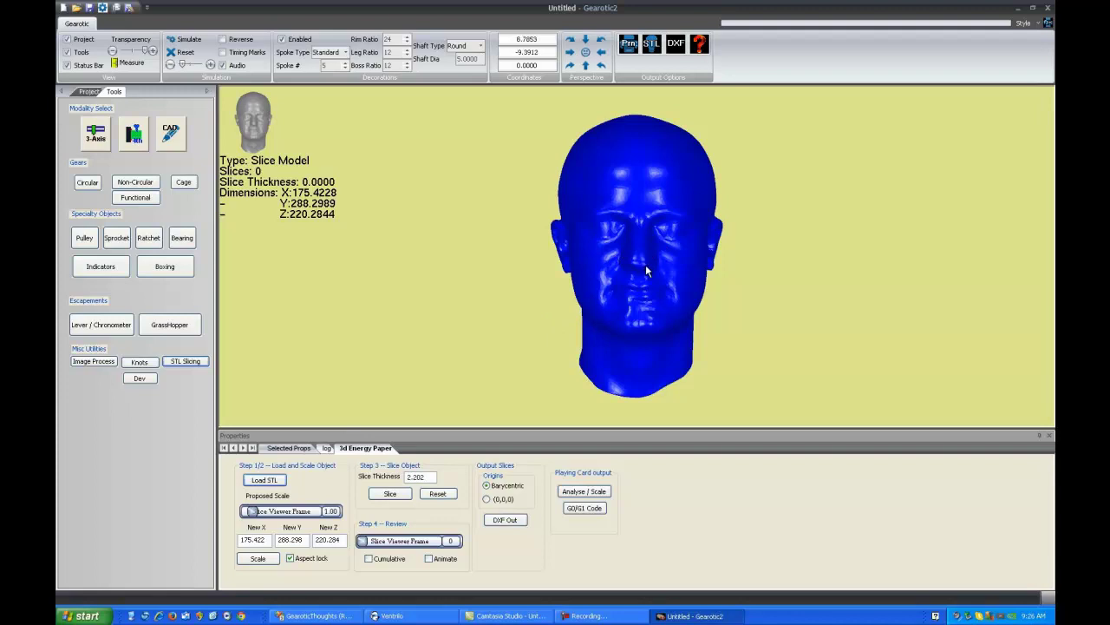
scroll(646, 265, "up", 2)
scroll(623, 267, "down", 1)
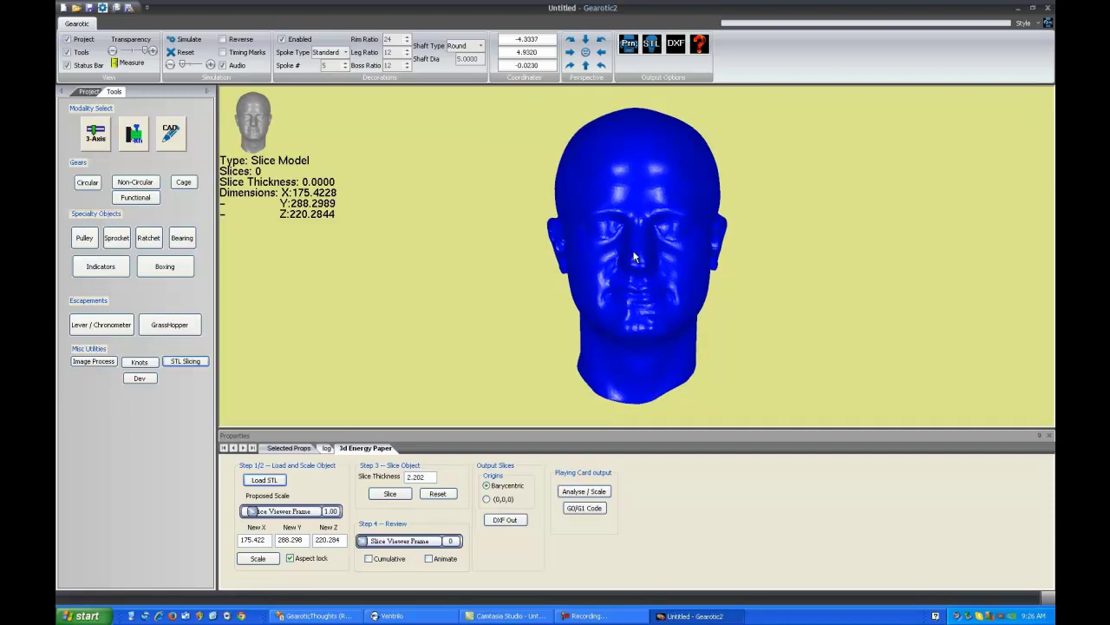
mouse_move(638, 263)
left_mouse_down()
mouse_move(702, 236)
mouse_move(818, 246)
mouse_move(644, 253)
left_mouse_up()
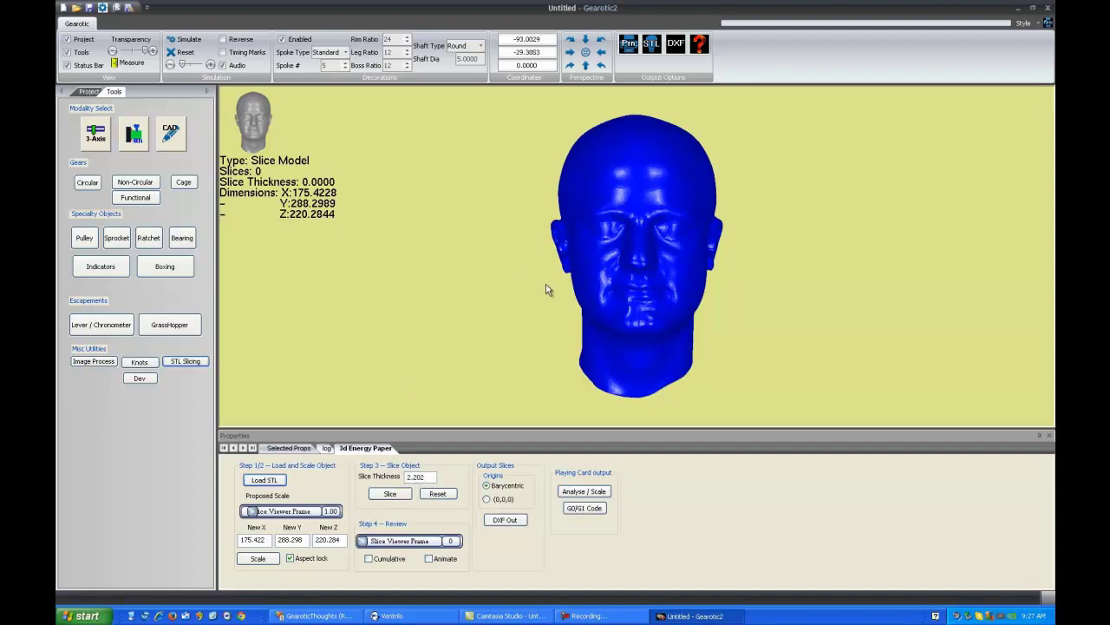
Slice the head model at a thickness of 2.202 and inspect the contour lines around the nose
left_click(395, 494)
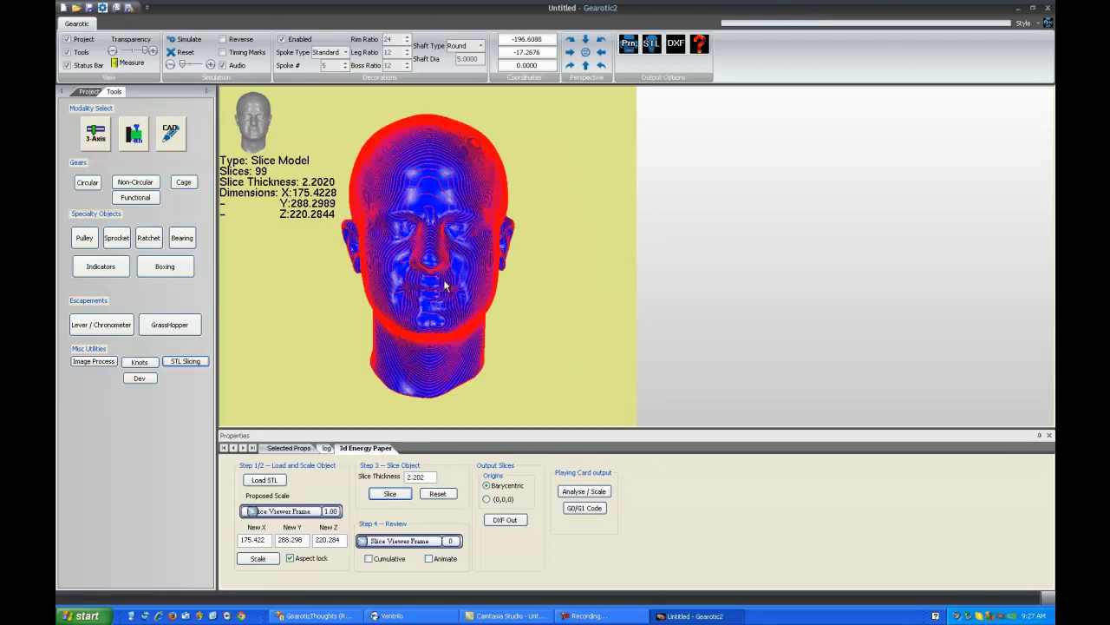
scroll(444, 289, "up", 5)
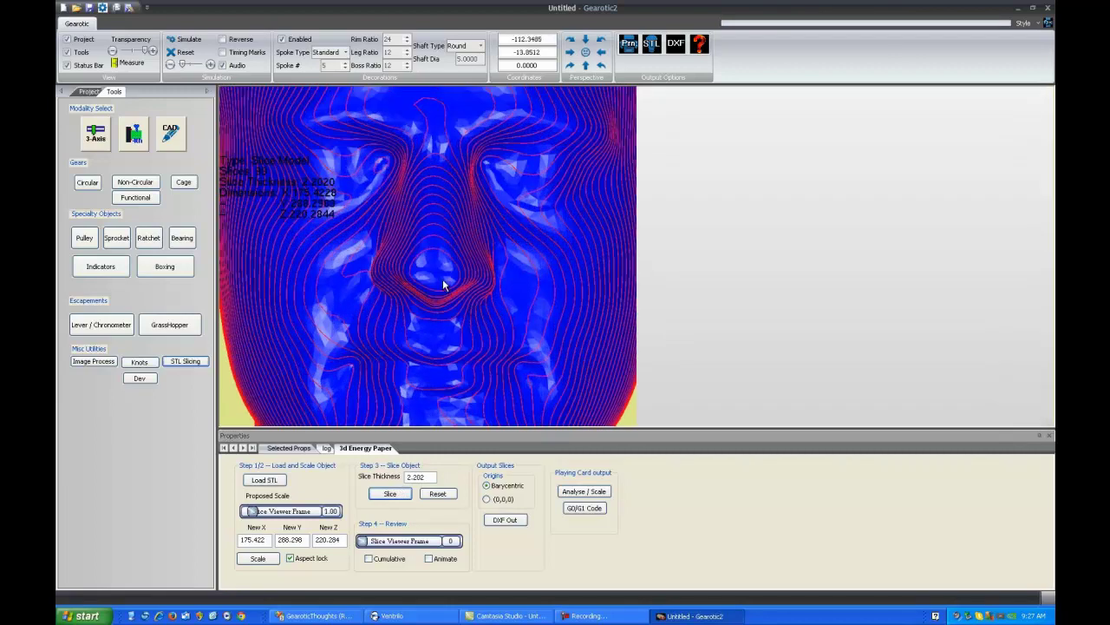
scroll(443, 289, "up", 5)
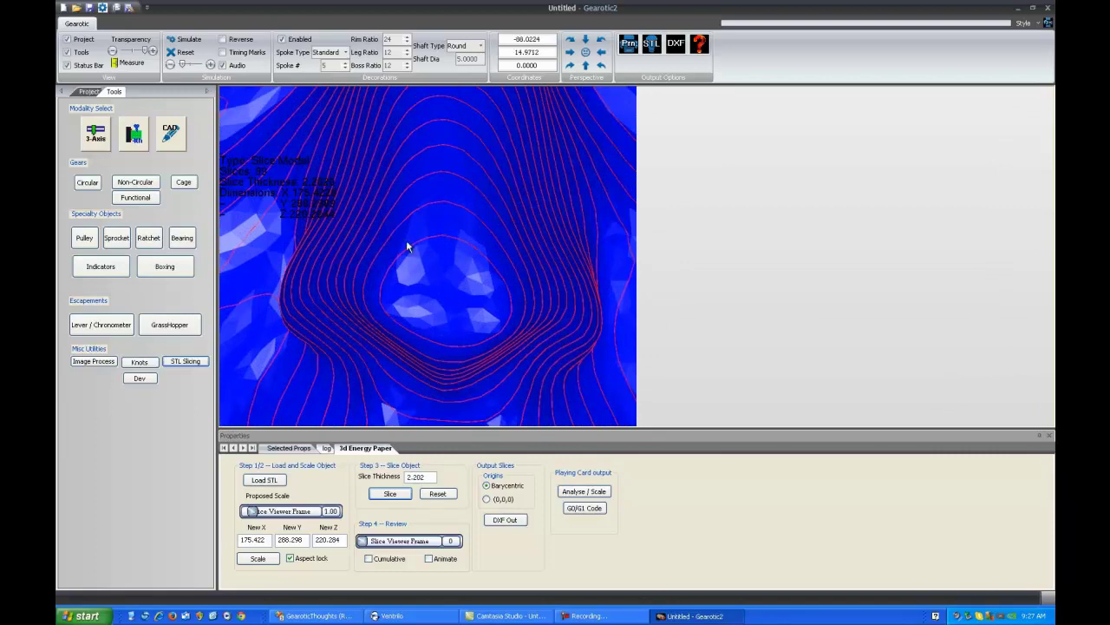
scroll(512, 239, "down", 5)
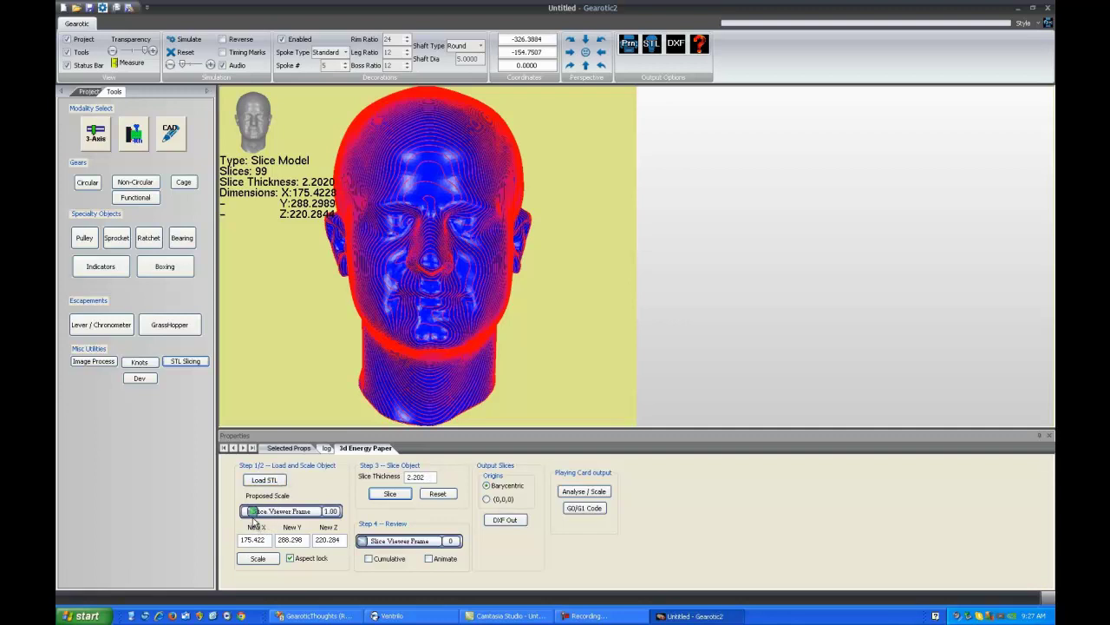
Scale the head model to an X dimension of 100 with the aspect ratio locked
left_click_drag(253, 511, 201, 546)
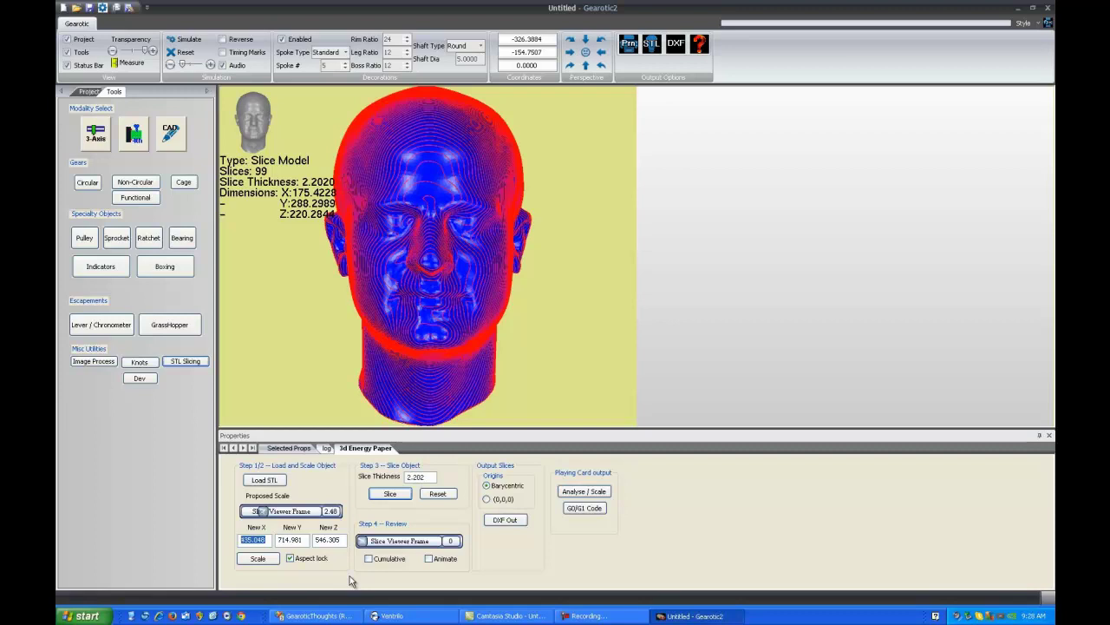
type("100")
key("ctrl+z")
left_click_drag(265, 539, 177, 541)
type("100")
left_click(251, 557)
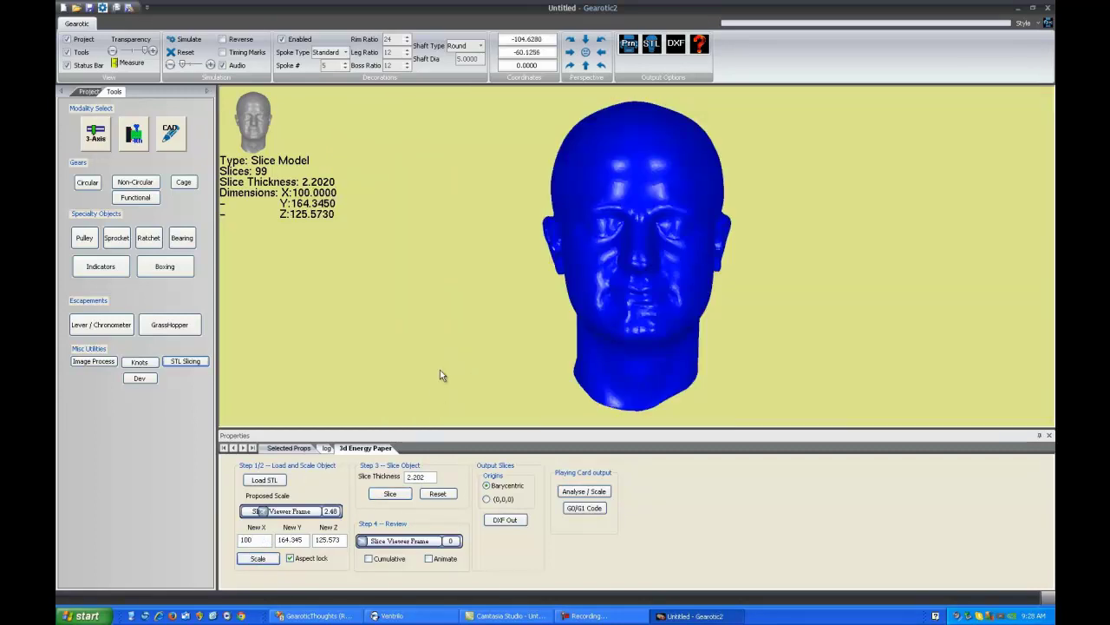
Unlock the aspect ratio and scale only the head's X dimension to 200
mouse_move(660, 258)
left_mouse_down()
mouse_move(589, 233)
mouse_move(658, 255)
left_mouse_up()
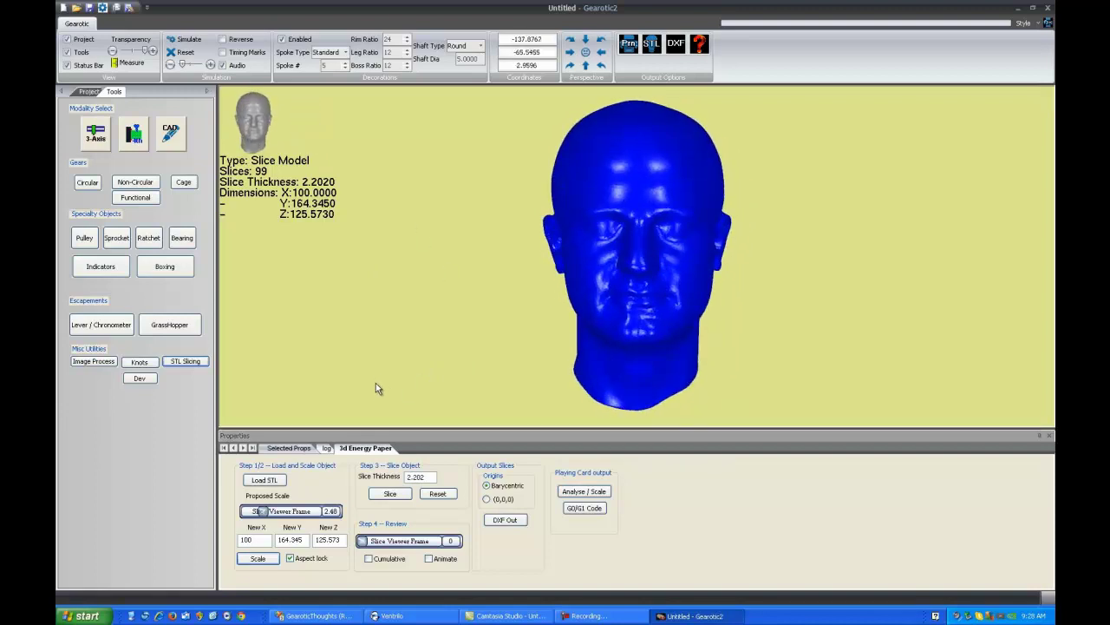
left_click(291, 559)
double_click(245, 539)
type("200")
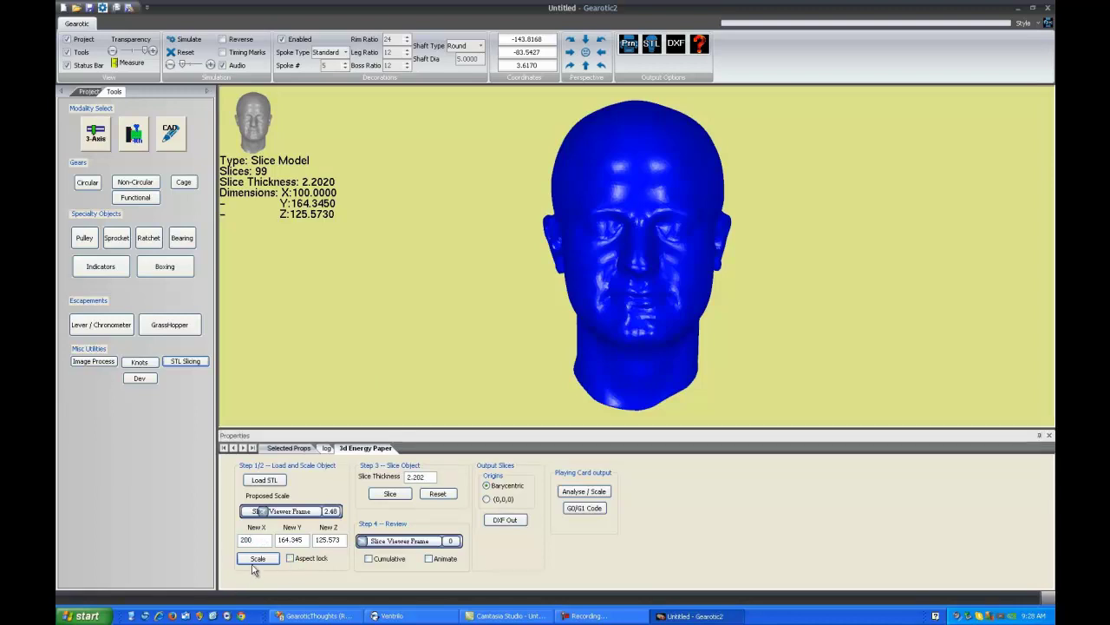
left_click(258, 559)
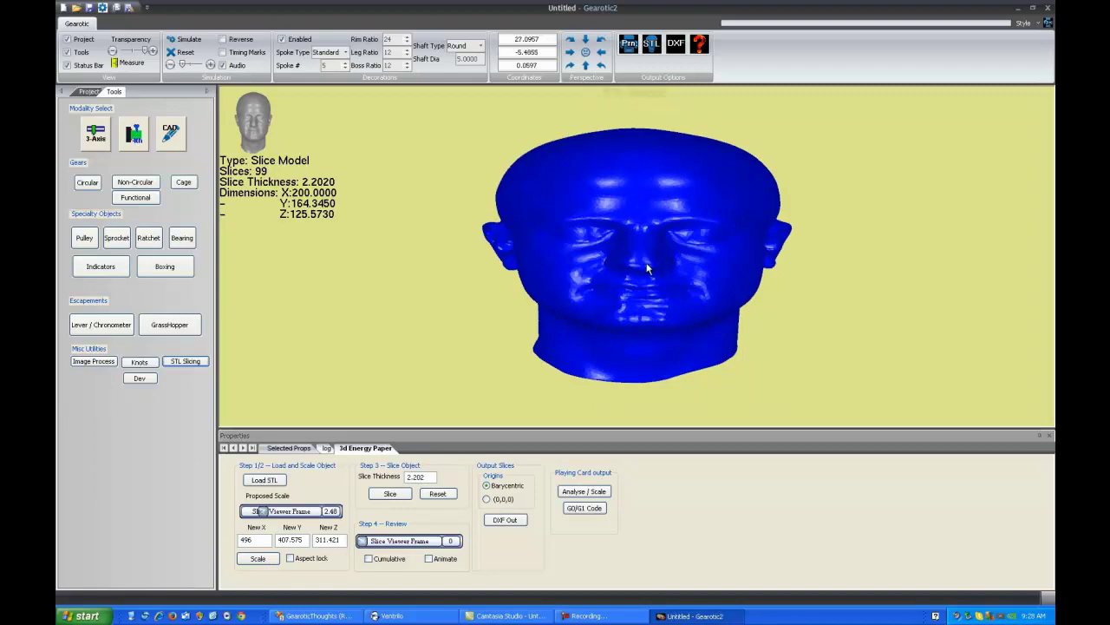
Scale the head model to the proposed dimensions of X 496, Y 407.575 and Z 311.421
left_click_drag(675, 270, 668, 294)
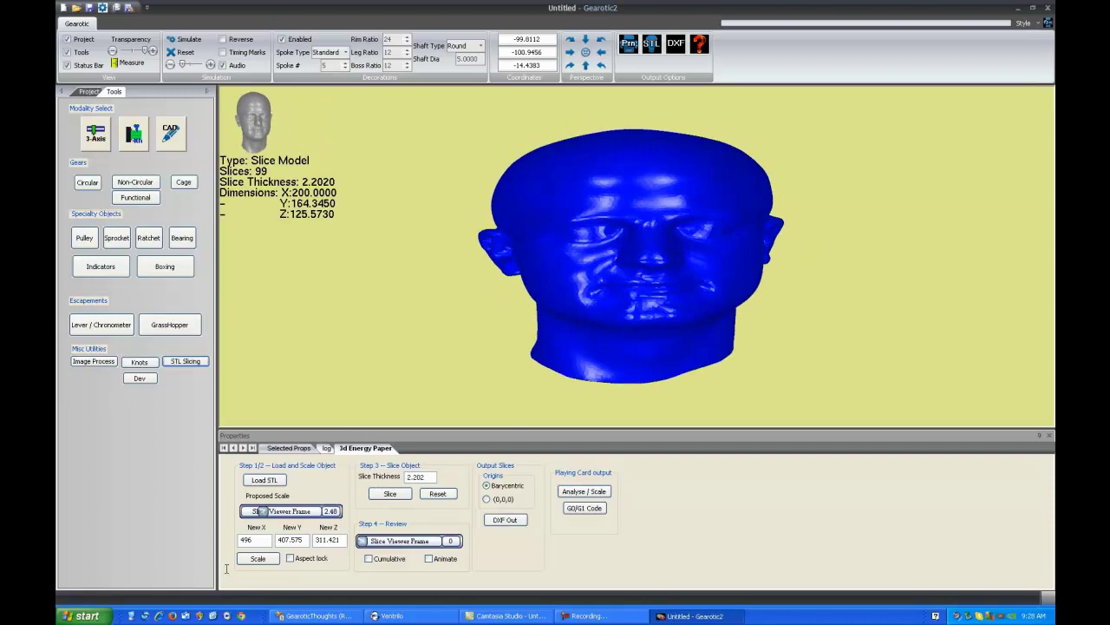
double_click(260, 541)
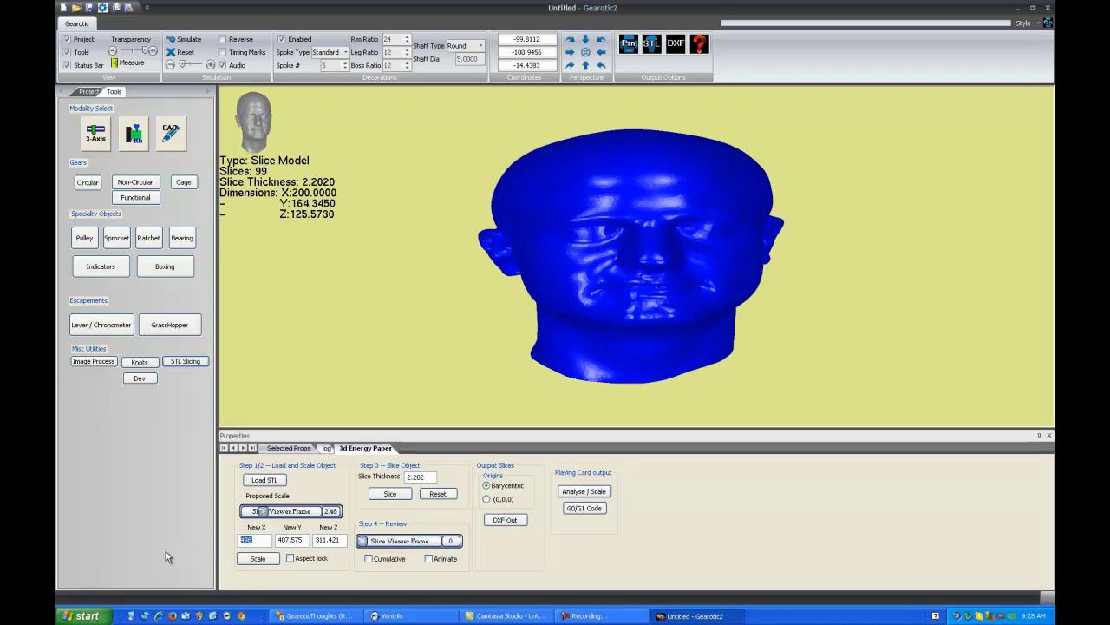
key("Home")
left_click(259, 558)
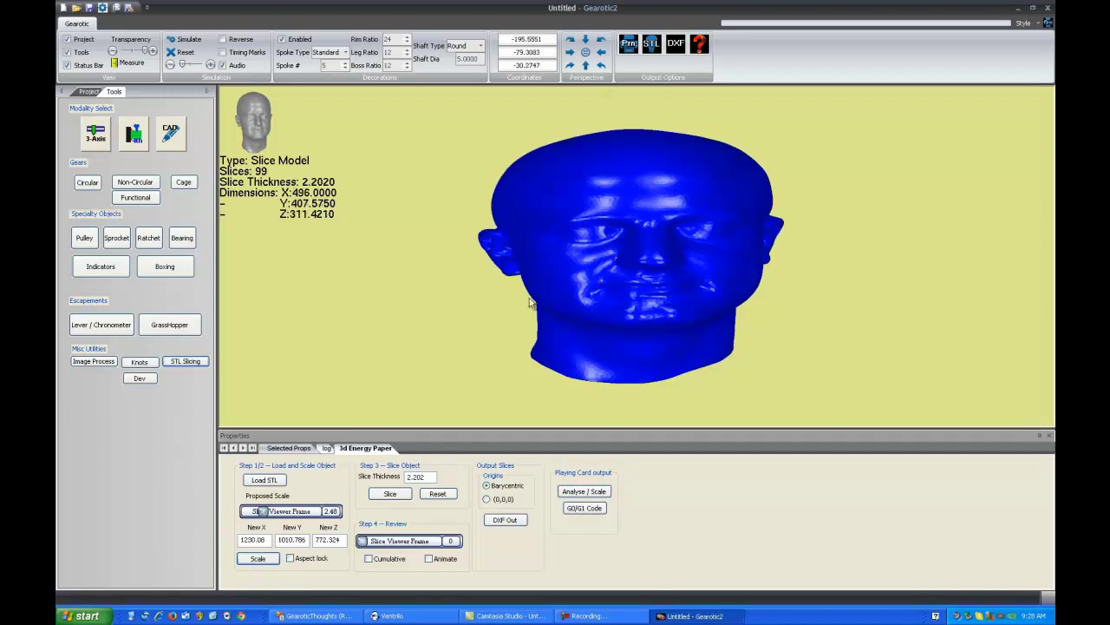
Load the head STL file from the GearData folder again to restore its original proportions
left_click_drag(534, 300, 712, 260)
left_click(281, 478)
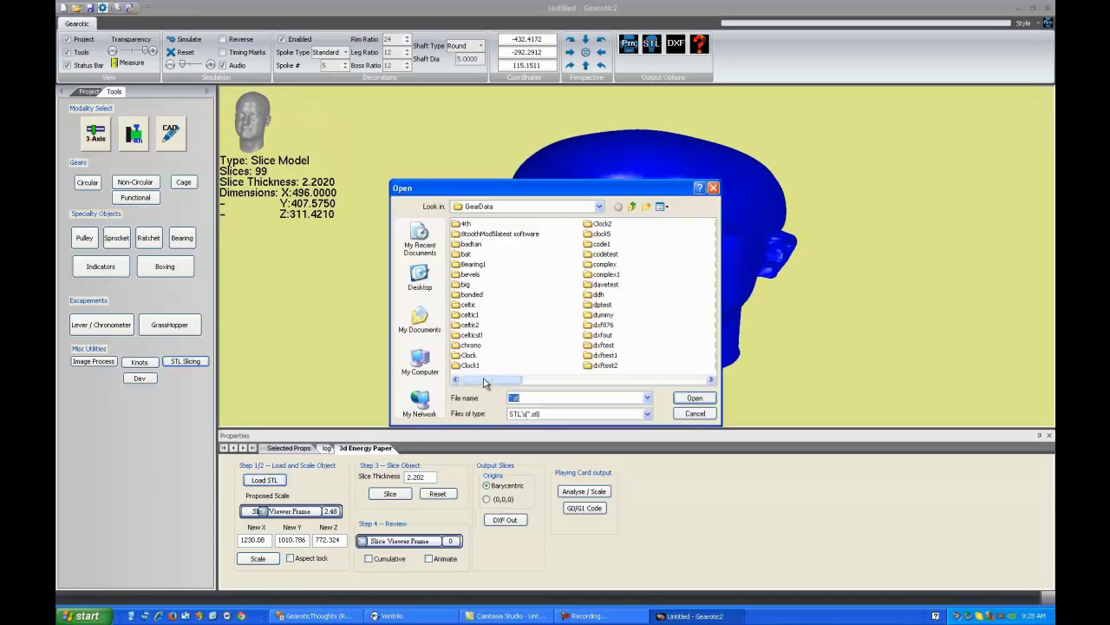
left_click_drag(473, 379, 686, 379)
double_click(476, 304)
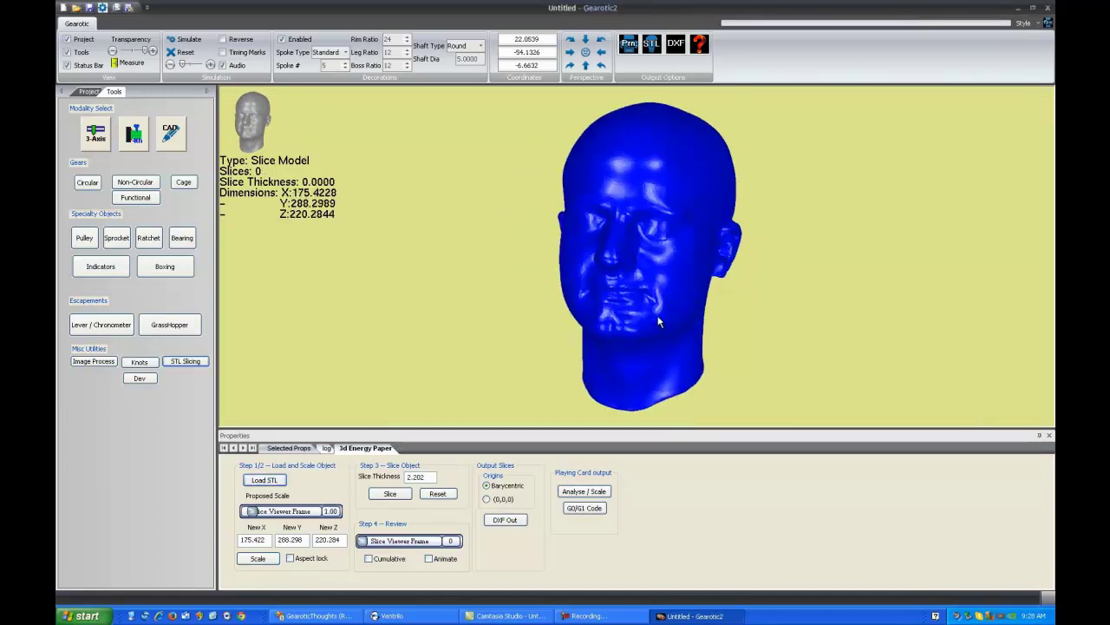
Slice the reloaded head at a thickness of 2.202 and scrub through the individual slice outlines in the slice viewer
left_click_drag(656, 271, 712, 278)
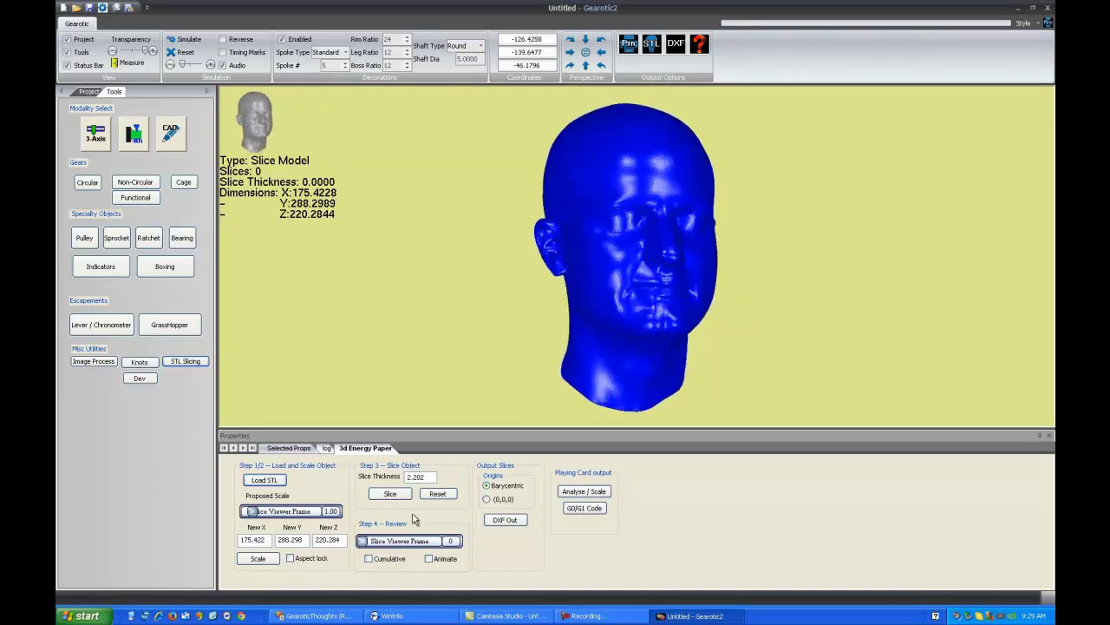
left_click(392, 494)
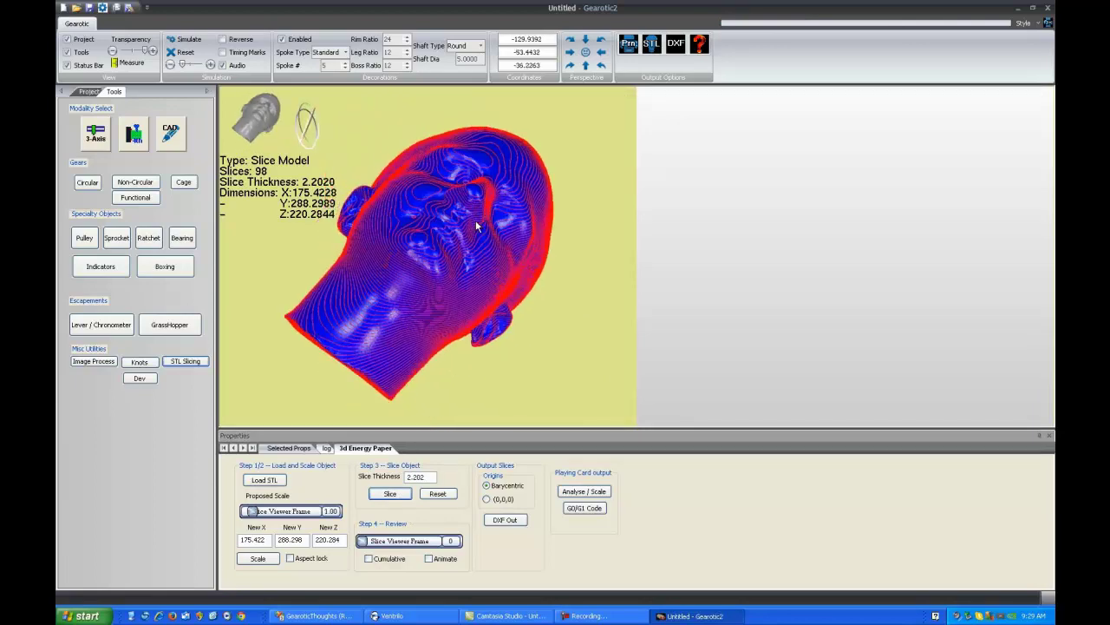
left_click_drag(471, 221, 451, 295)
left_click_drag(361, 544, 420, 540)
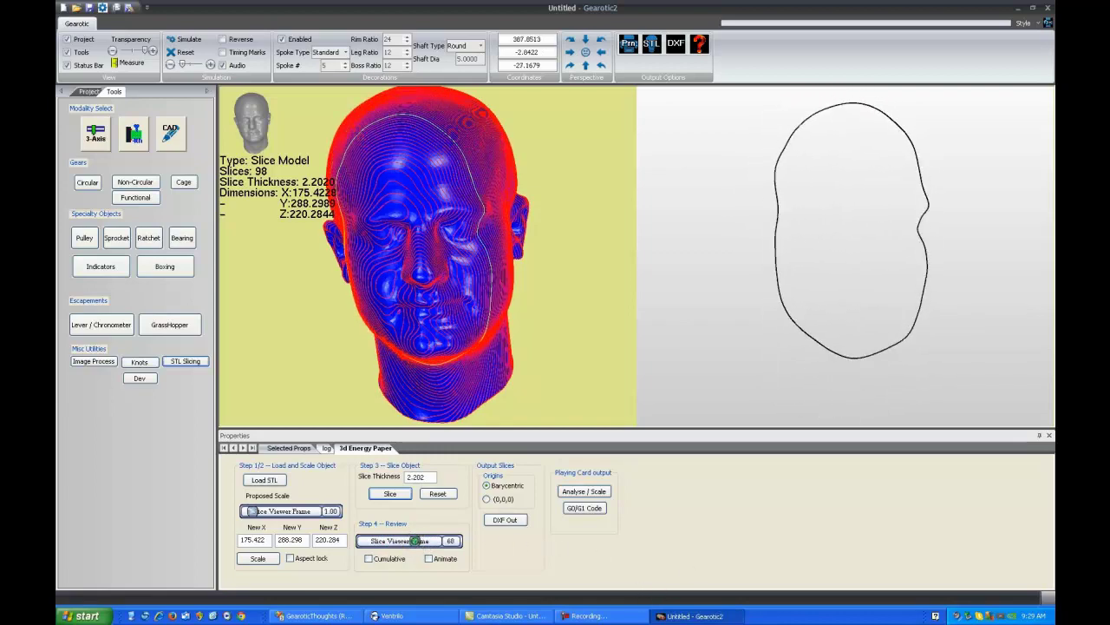
key("F9")
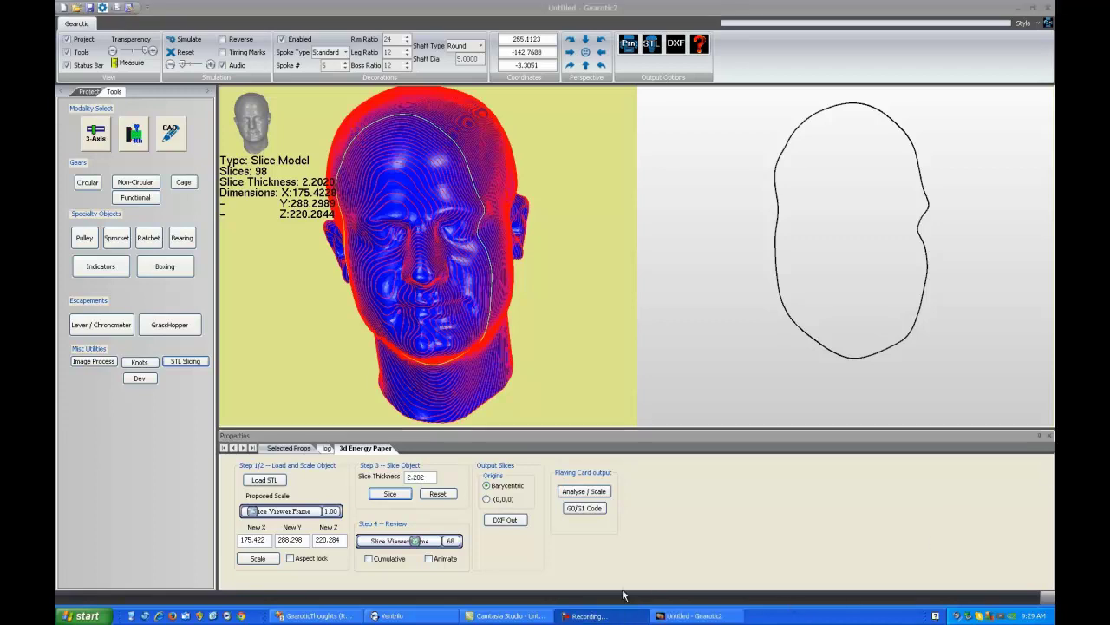
Animate the slice outlines in the review and turn on their cumulative display
left_click(428, 559)
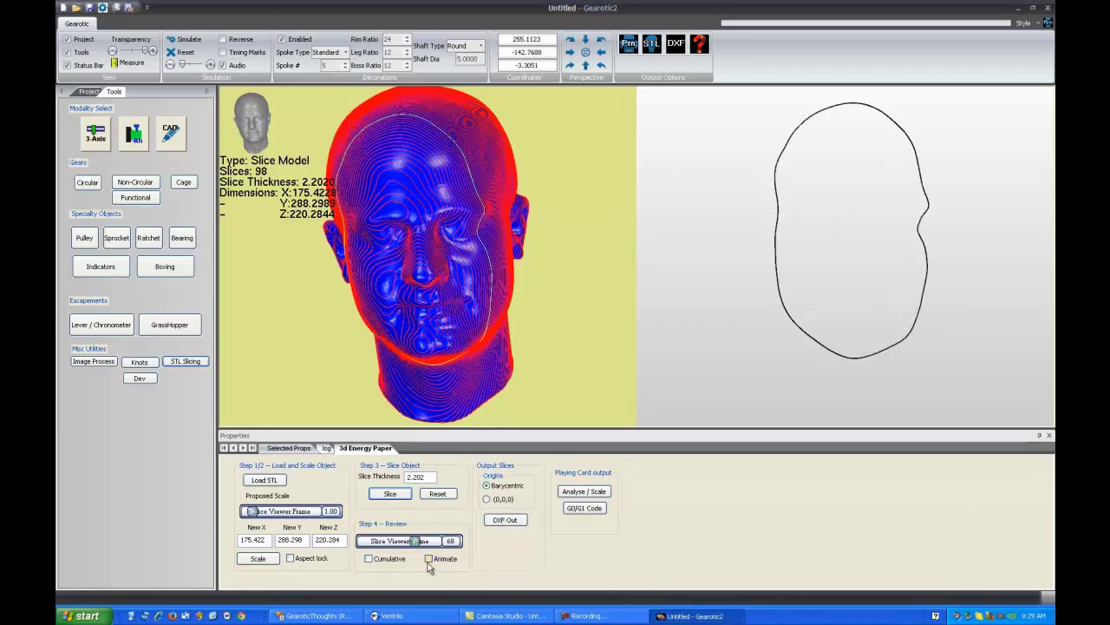
left_click(429, 560)
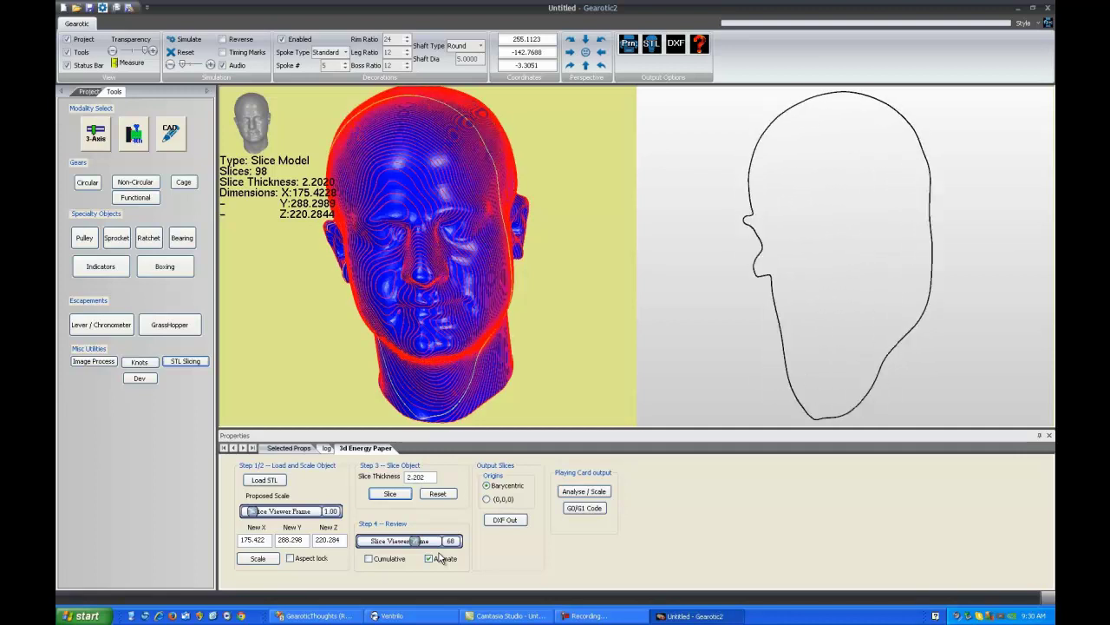
key("F10")
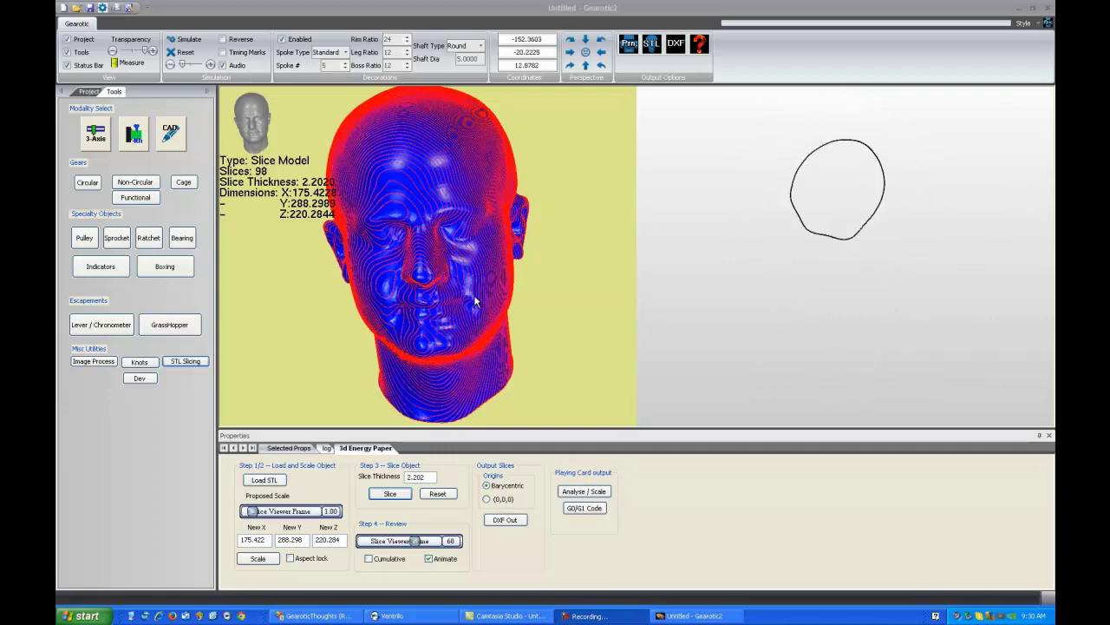
left_click(440, 212)
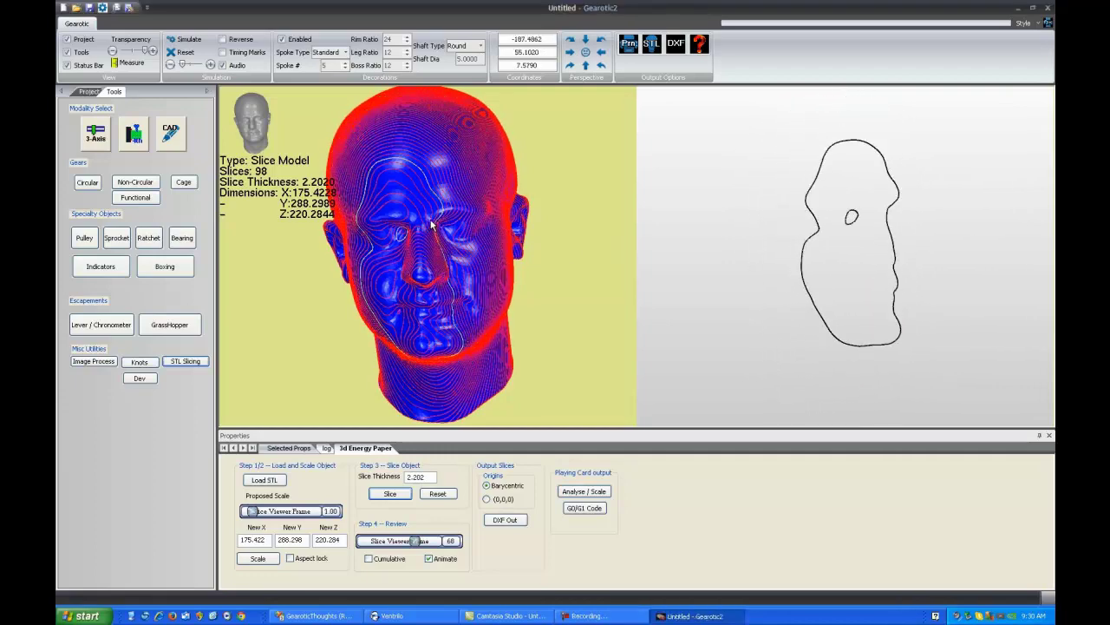
left_click_drag(440, 212, 476, 269)
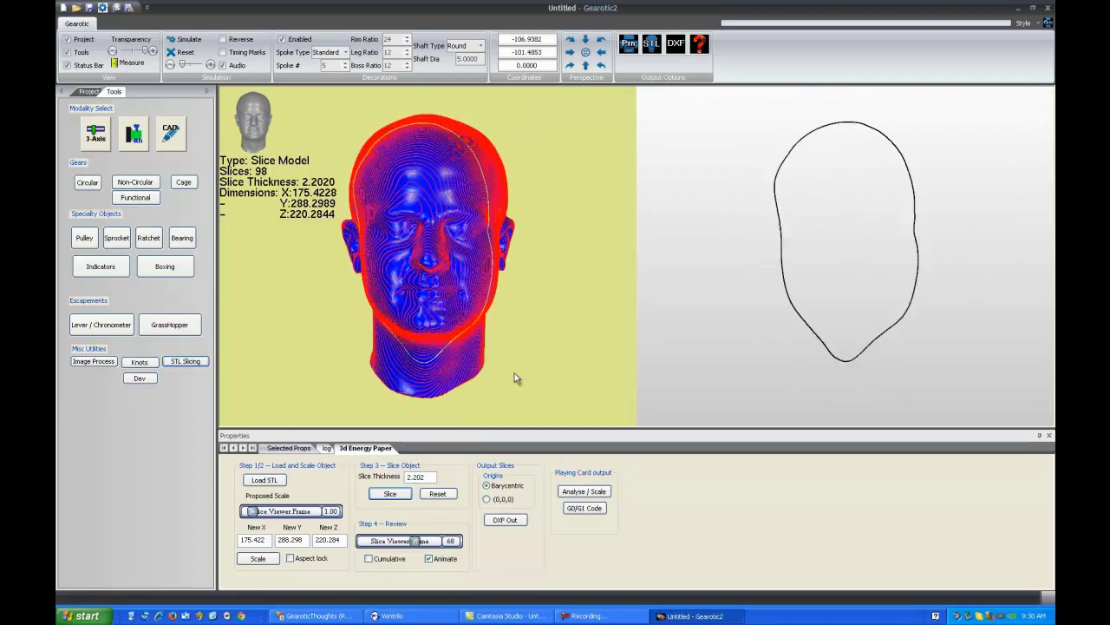
left_click(368, 558)
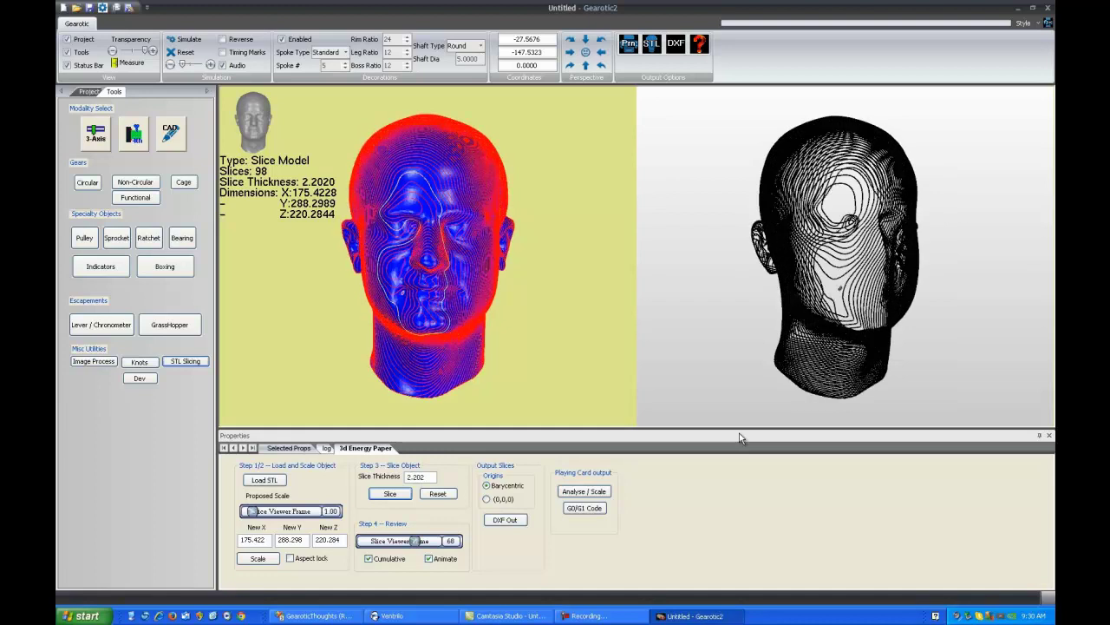
Stop the slice animation and set the origin of the output slices to (0,0,0)
left_click(443, 239)
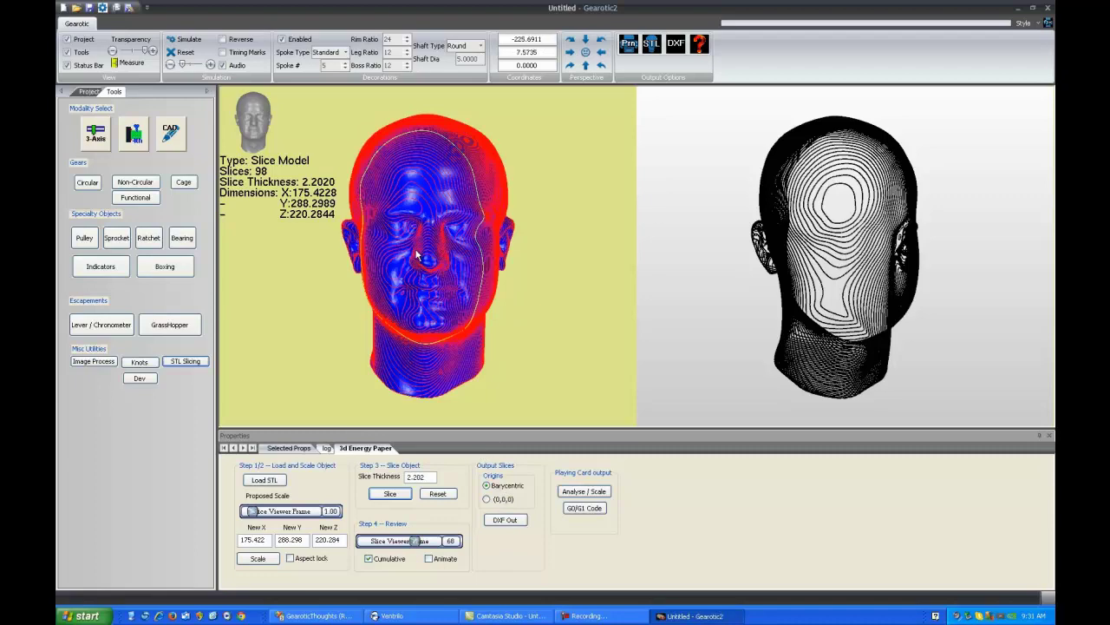
mouse_move(444, 268)
left_mouse_down()
mouse_move(425, 270)
mouse_move(440, 251)
mouse_move(450, 265)
mouse_move(381, 233)
left_mouse_up()
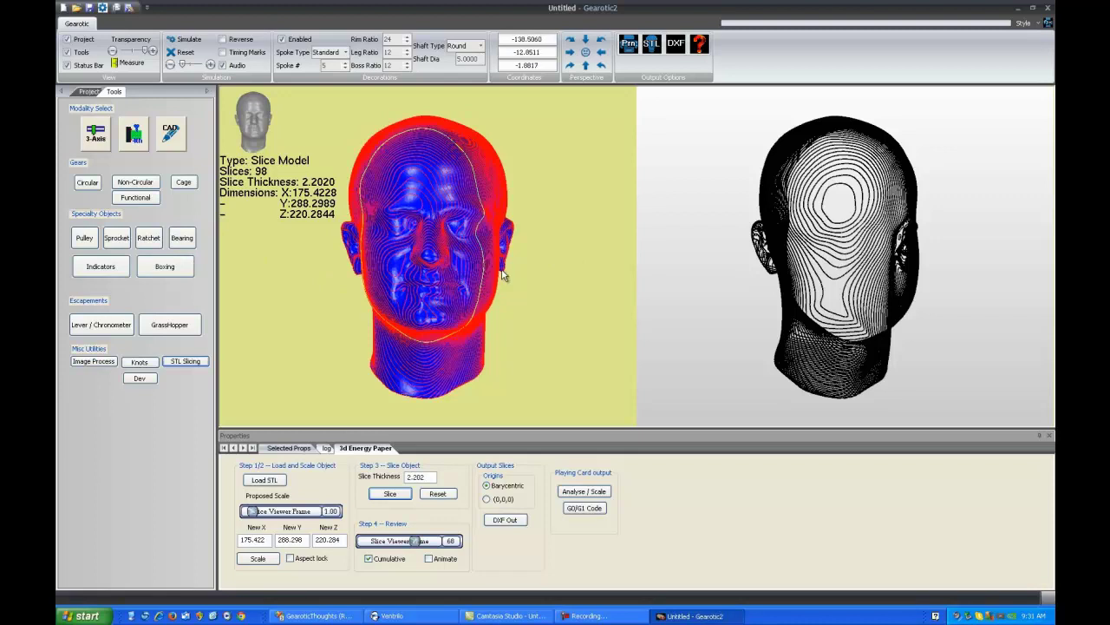
left_click(486, 499)
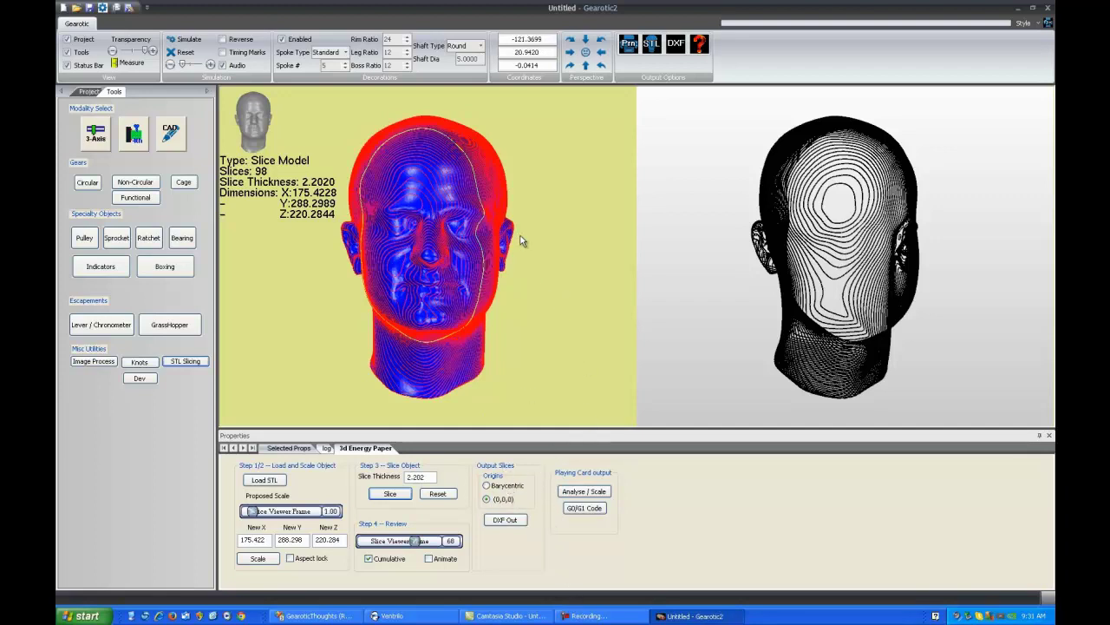
Set the slice viewer to frame 61, replay and stop the cumulative slice animation, and inspect the contours up close
left_click_drag(417, 544, 409, 544)
left_click(436, 561)
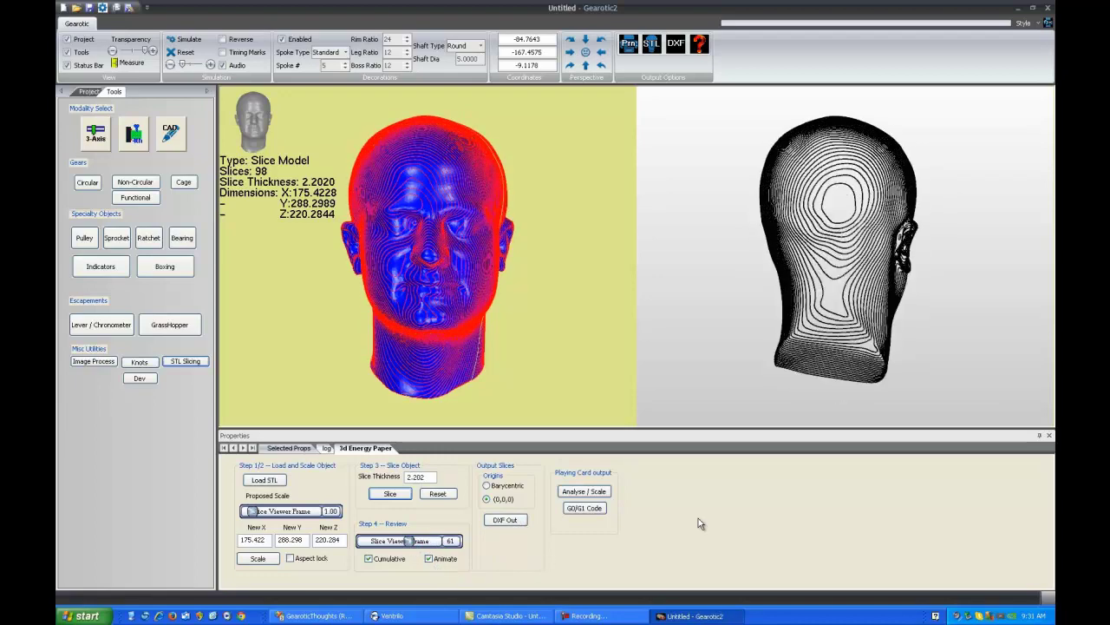
left_click(429, 559)
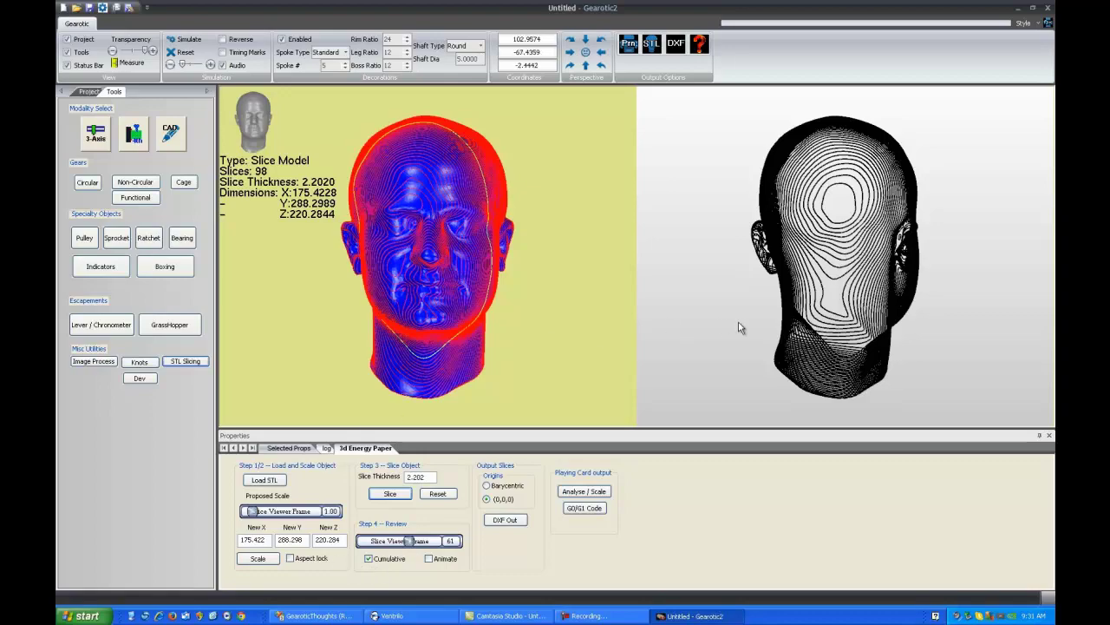
scroll(588, 298, "up", 3)
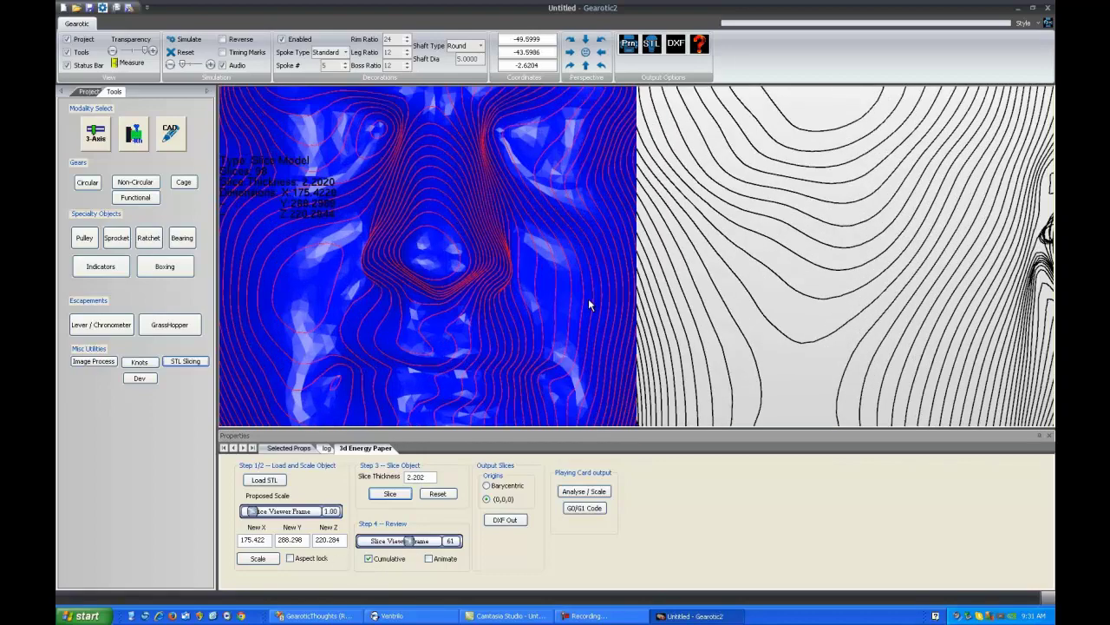
scroll(589, 299, "down", 4)
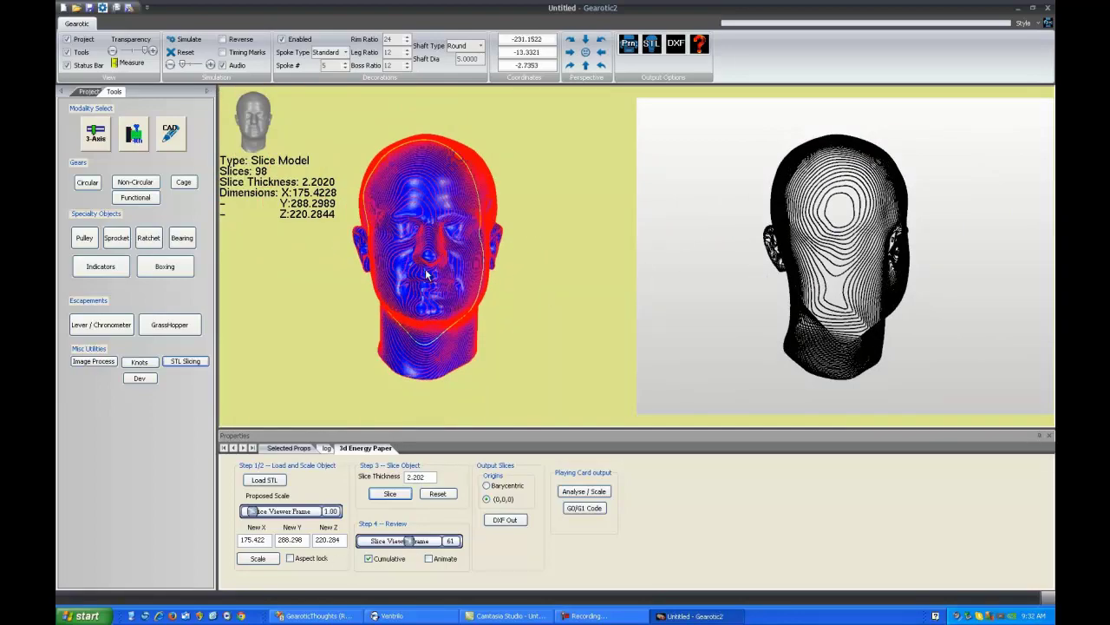
Turn the head to a straight side profile and reslice it from that direction at a thickness of 2.202
left_click_drag(425, 276, 738, 234)
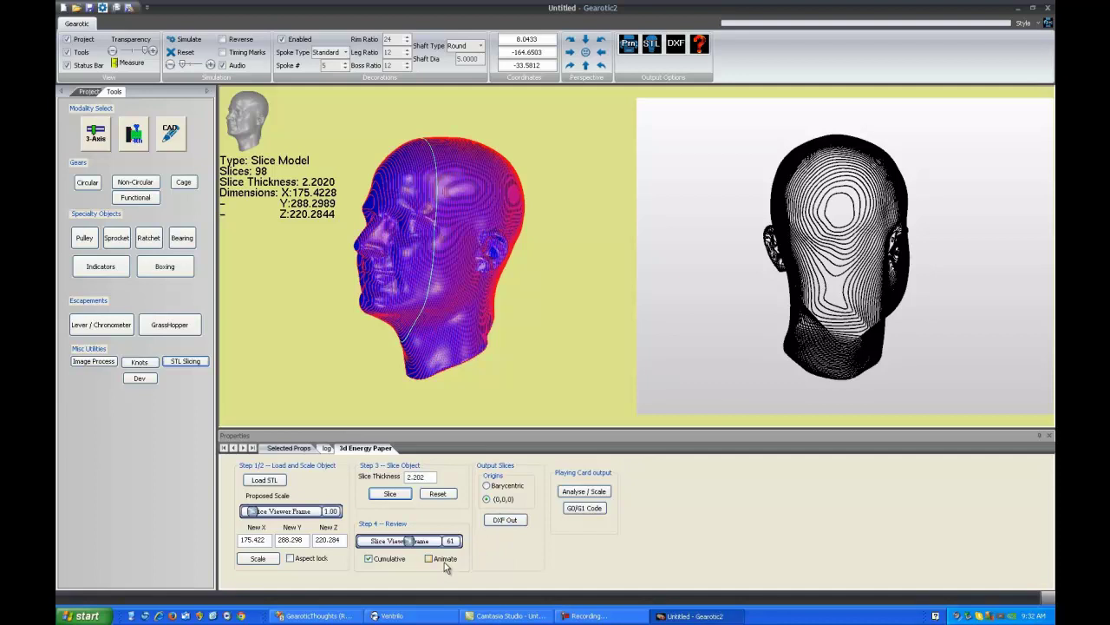
left_click(444, 561)
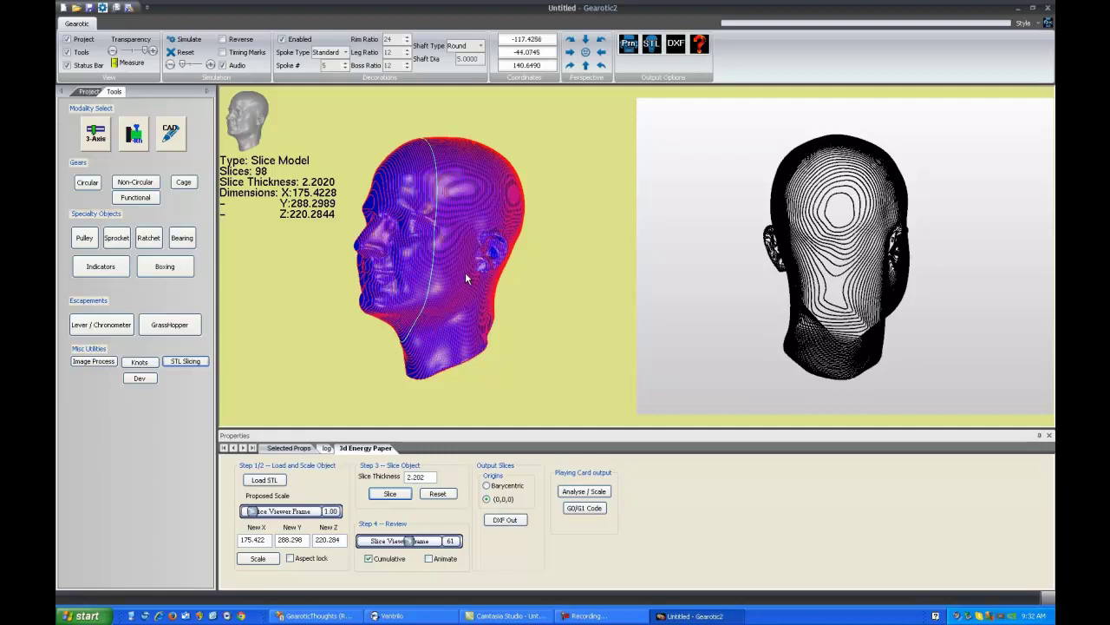
left_click_drag(412, 258, 458, 264)
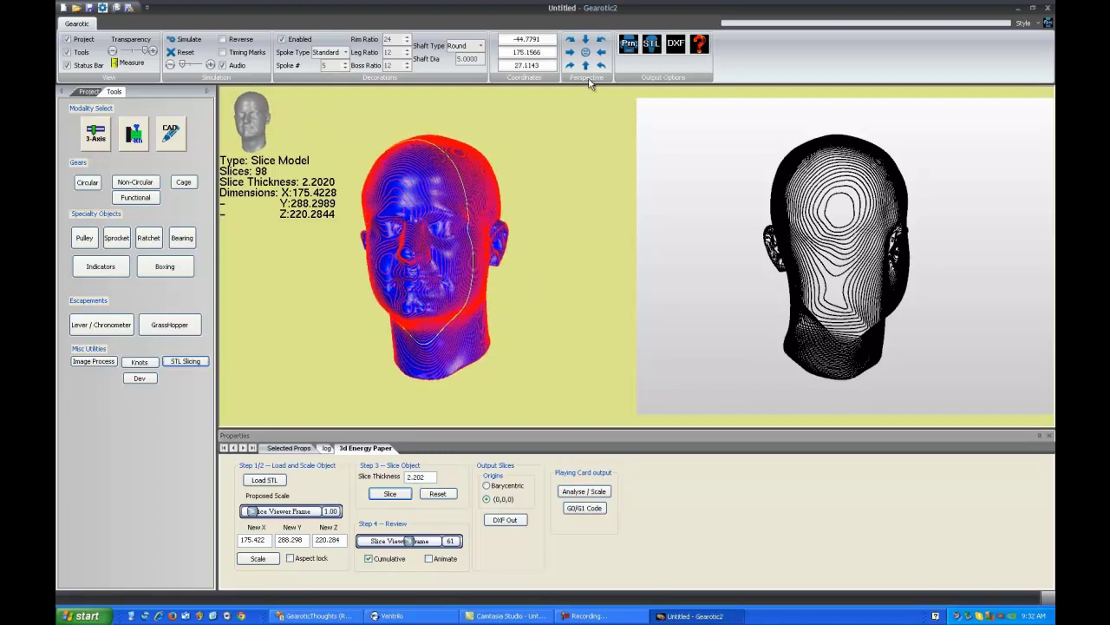
left_click(571, 54)
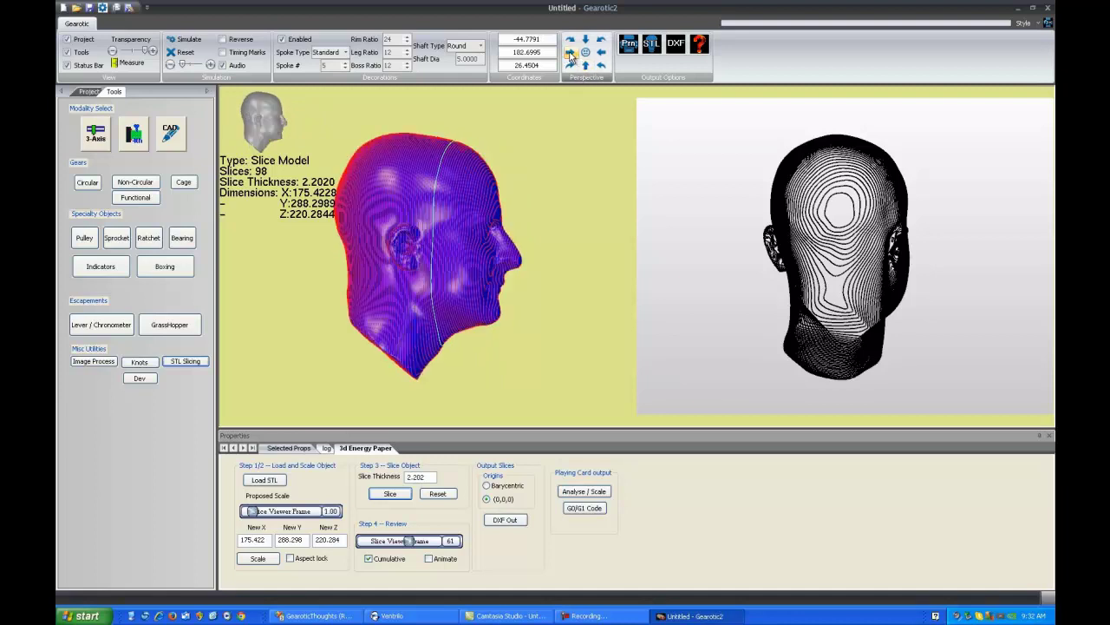
left_click(391, 492)
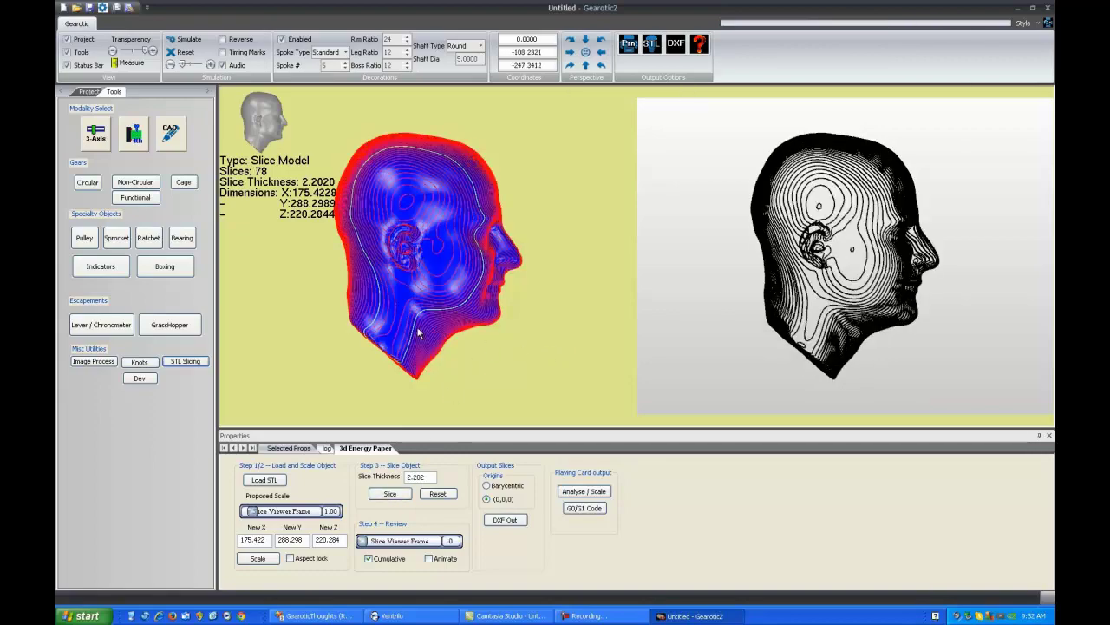
Inspect the side-profile slices and animate them, toggling the cumulative display off and on before stopping the animation
scroll(420, 242, "up", 5)
scroll(425, 245, "down", 3)
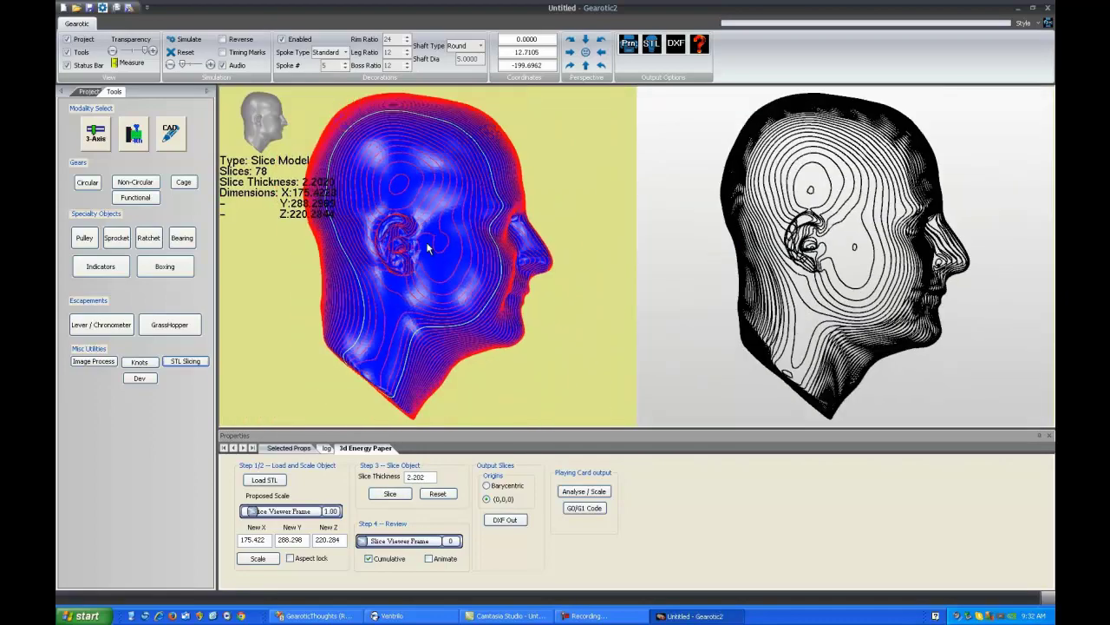
left_click_drag(473, 257, 451, 263)
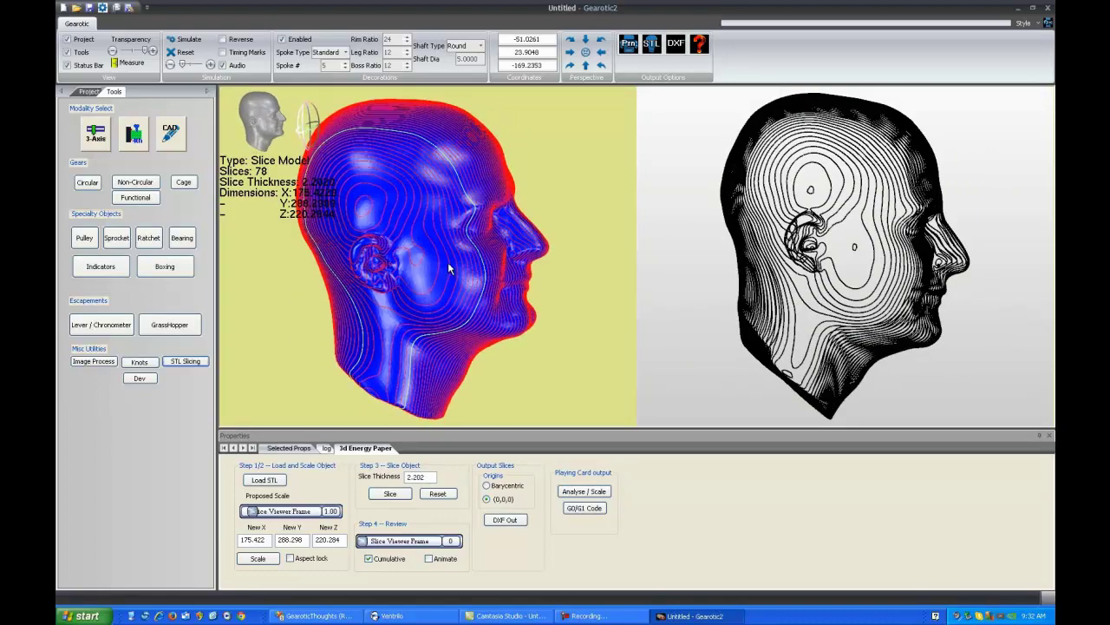
left_click(441, 560)
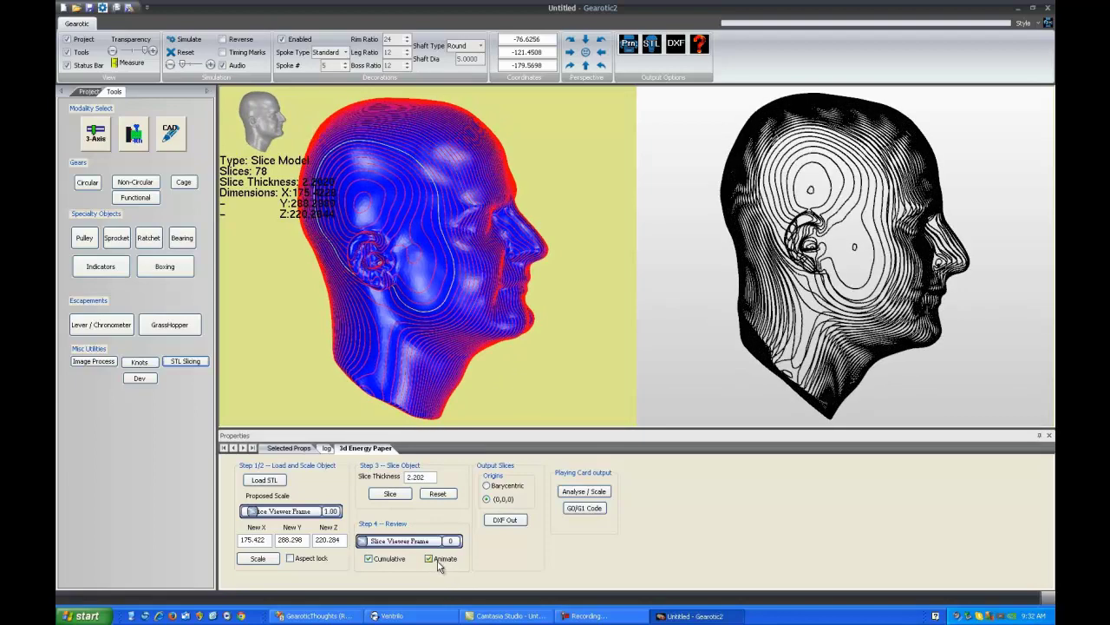
left_click(378, 561)
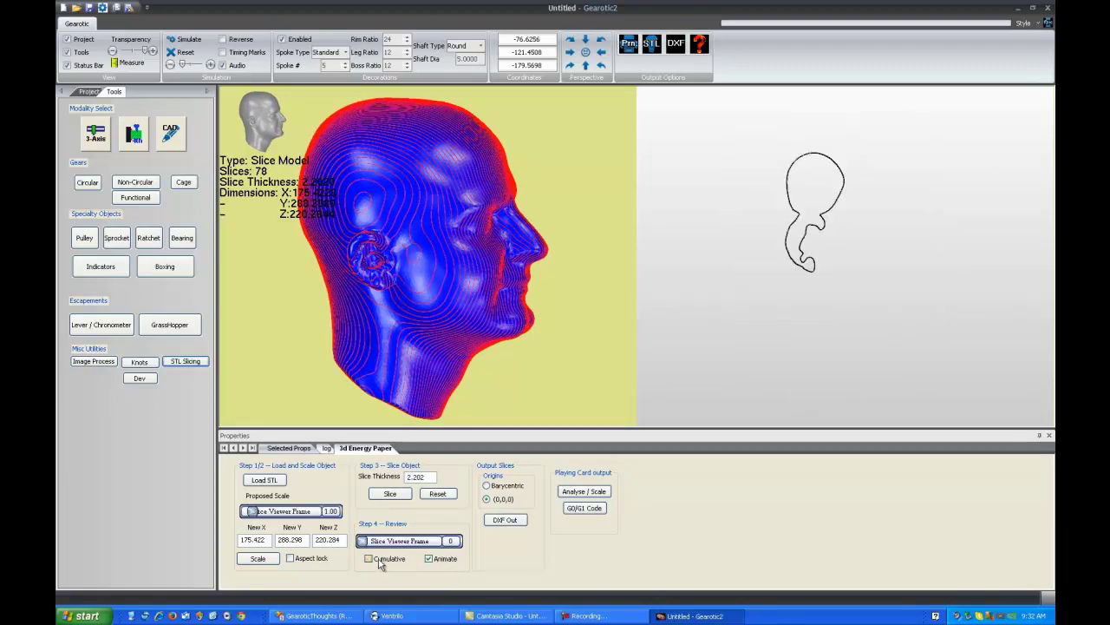
left_click(389, 563)
left_click(429, 559)
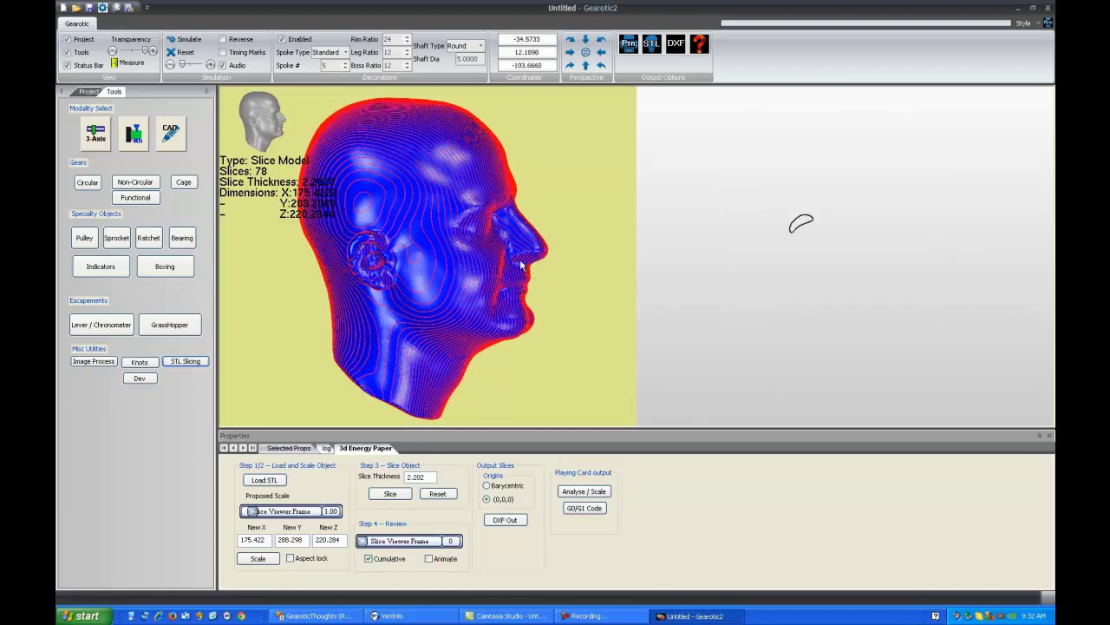
Tilt the head to show its crown, reslice it at a thickness of 2.202, and play and stop the cumulative slice animation
left_click_drag(501, 263, 457, 268)
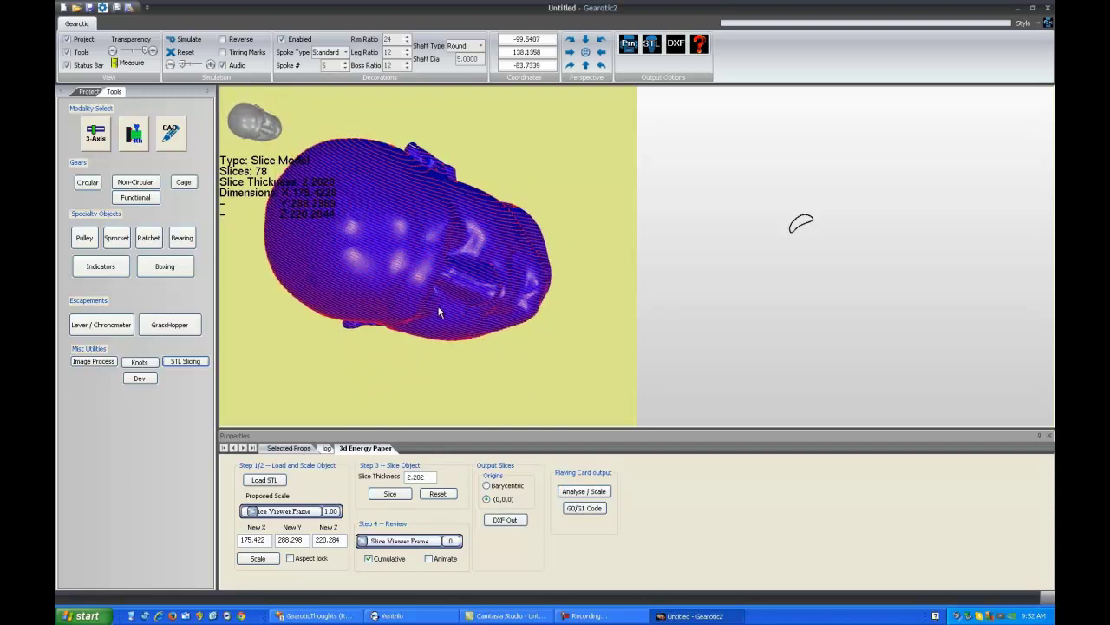
left_click(389, 494)
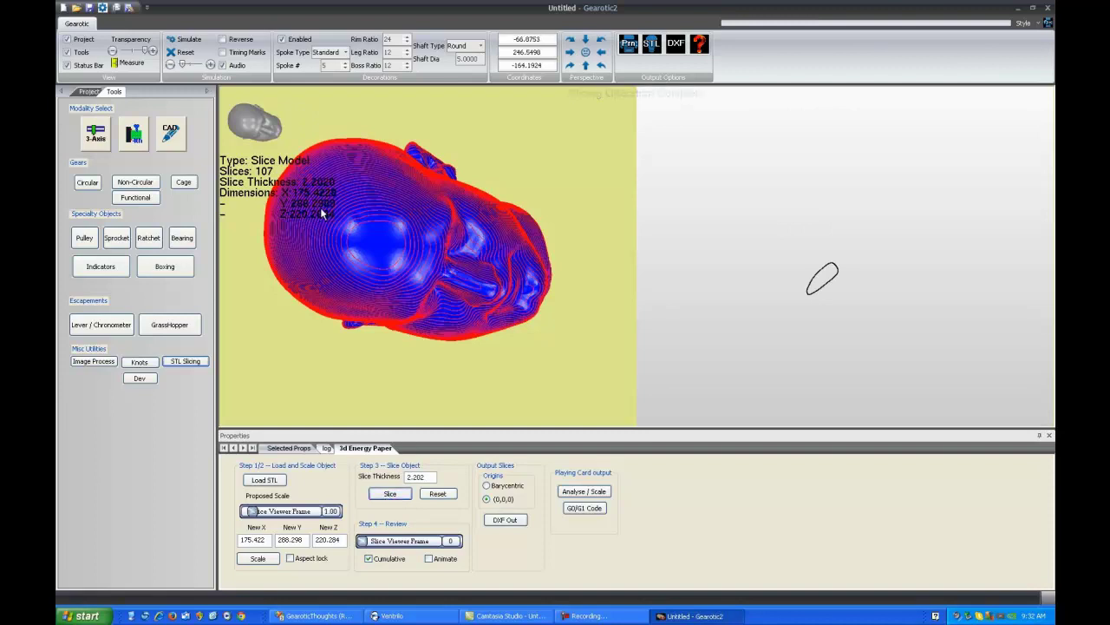
left_click_drag(375, 275, 449, 218)
left_click(438, 561)
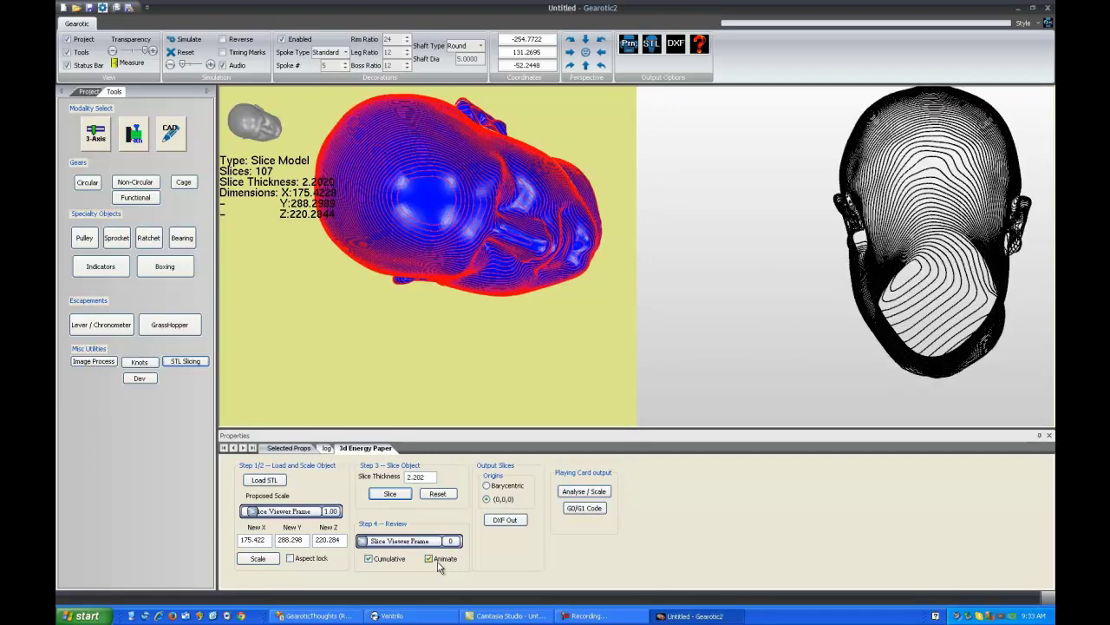
left_click(439, 562)
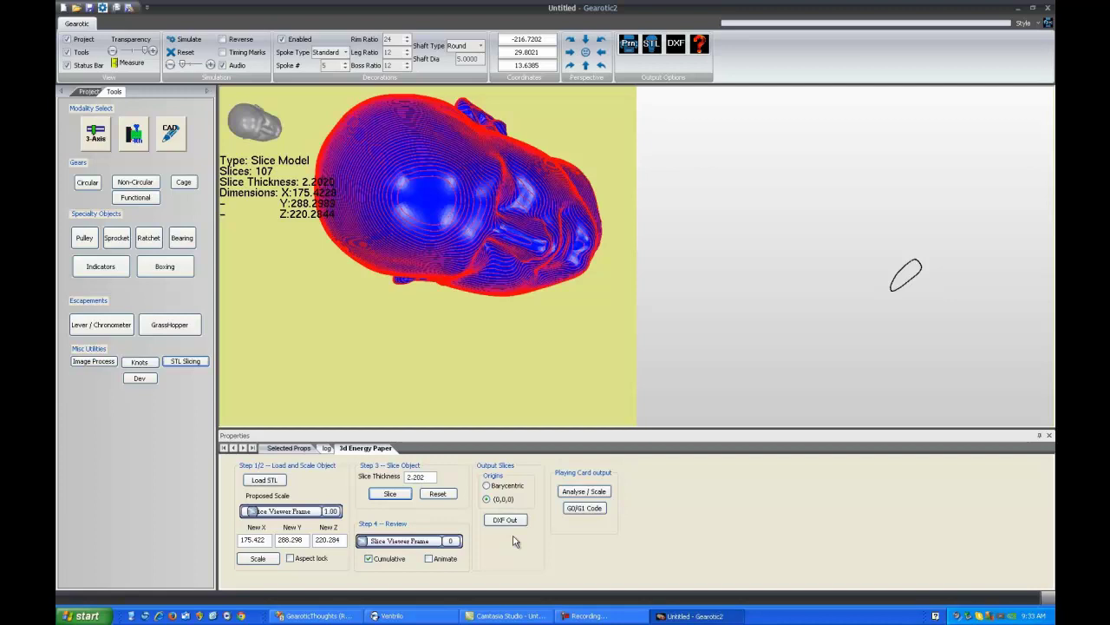
Load the STL model of the gear and slice it at a thickness of 0.138
double_click(499, 293)
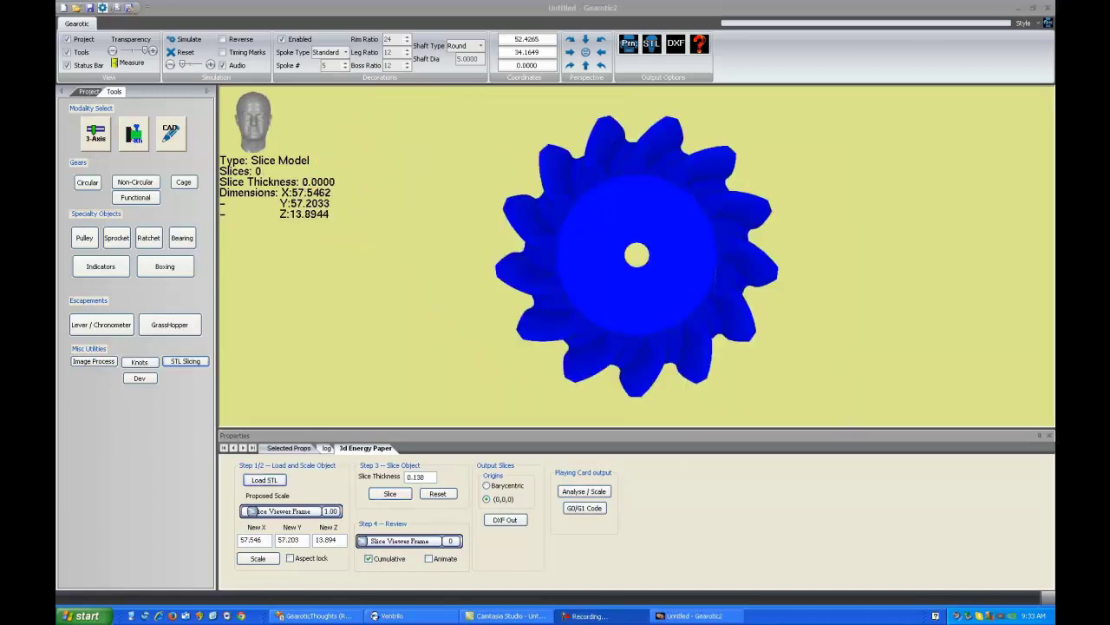
left_click_drag(631, 303, 649, 255)
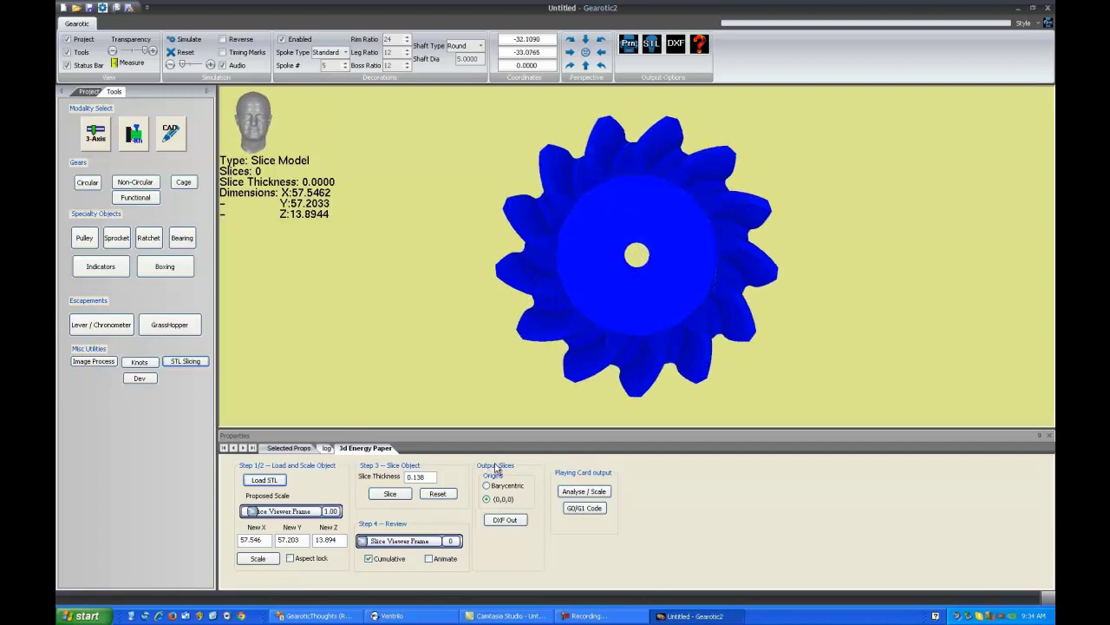
left_click(389, 495)
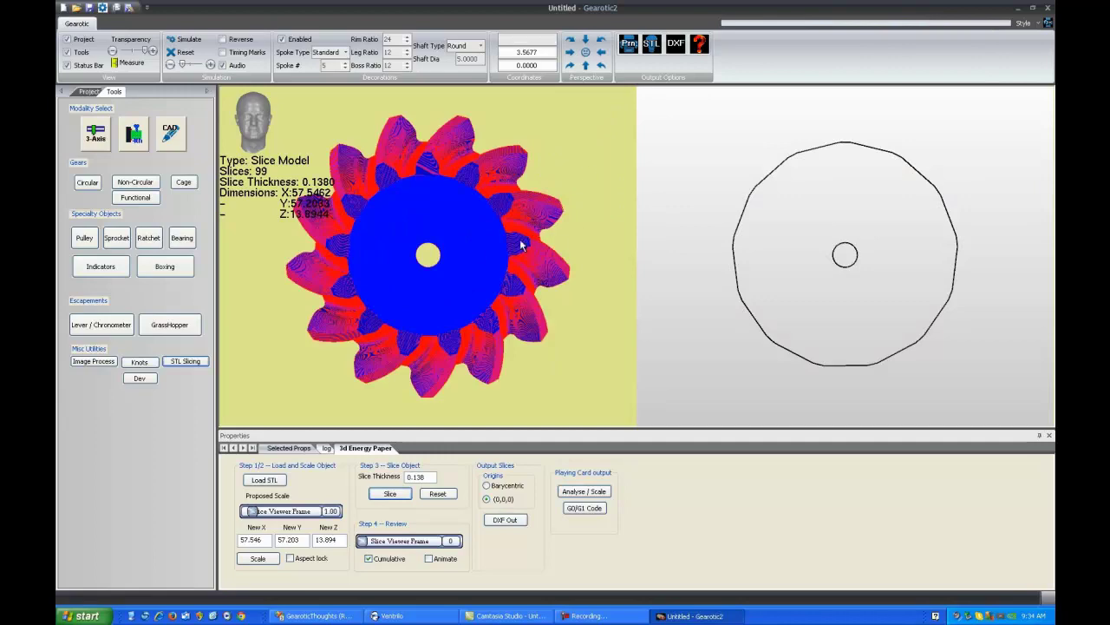
Examine the slice lines on the gear's teeth up close and from an angle
scroll(461, 254, "up", 5)
scroll(487, 223, "down", 4)
left_click(427, 254)
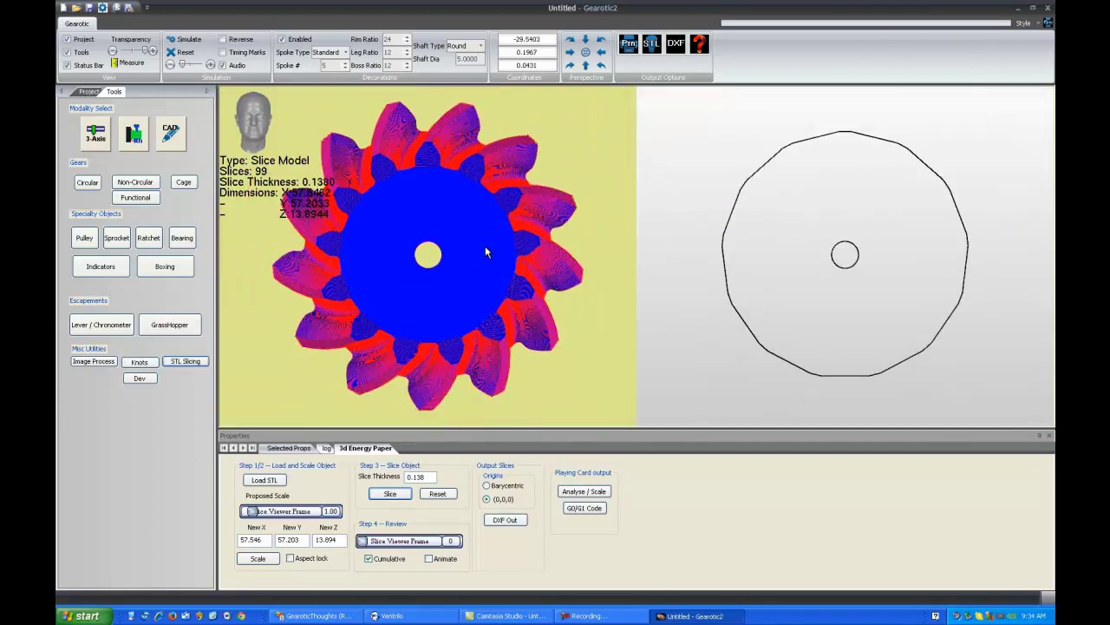
left_click_drag(485, 240, 441, 235)
scroll(442, 233, "up", 5)
left_click_drag(541, 229, 483, 210)
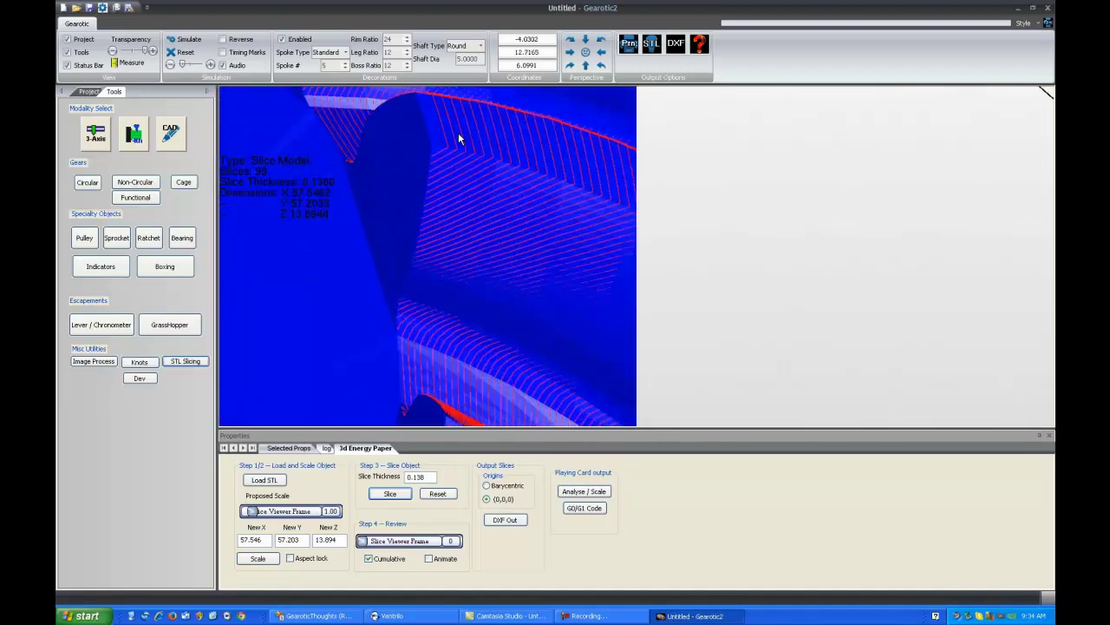
left_click_drag(455, 354, 406, 300)
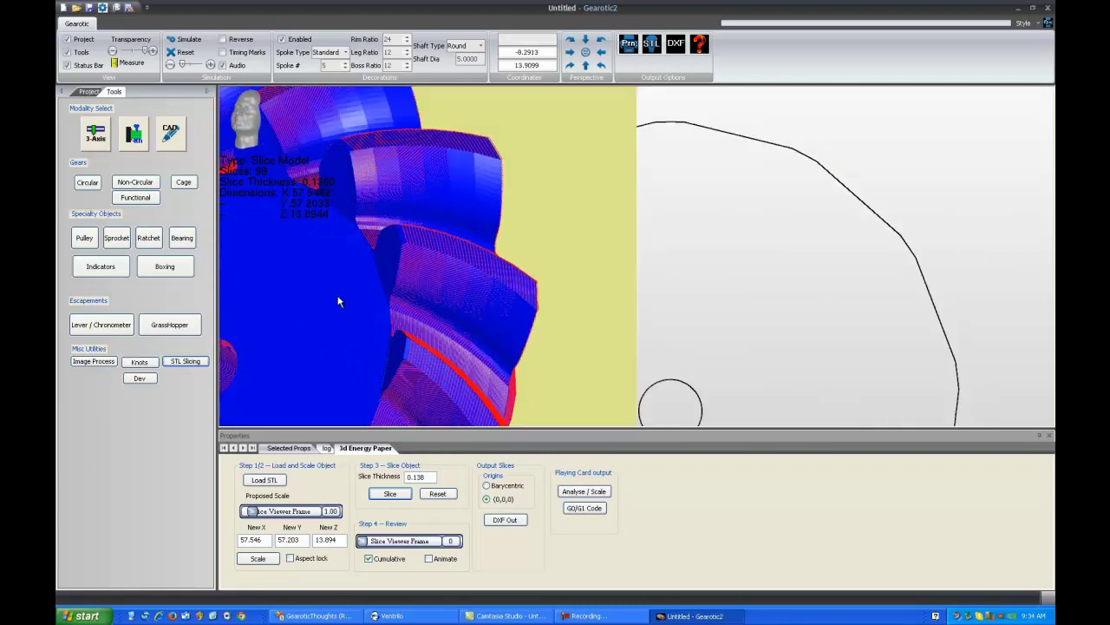
left_click(554, 247)
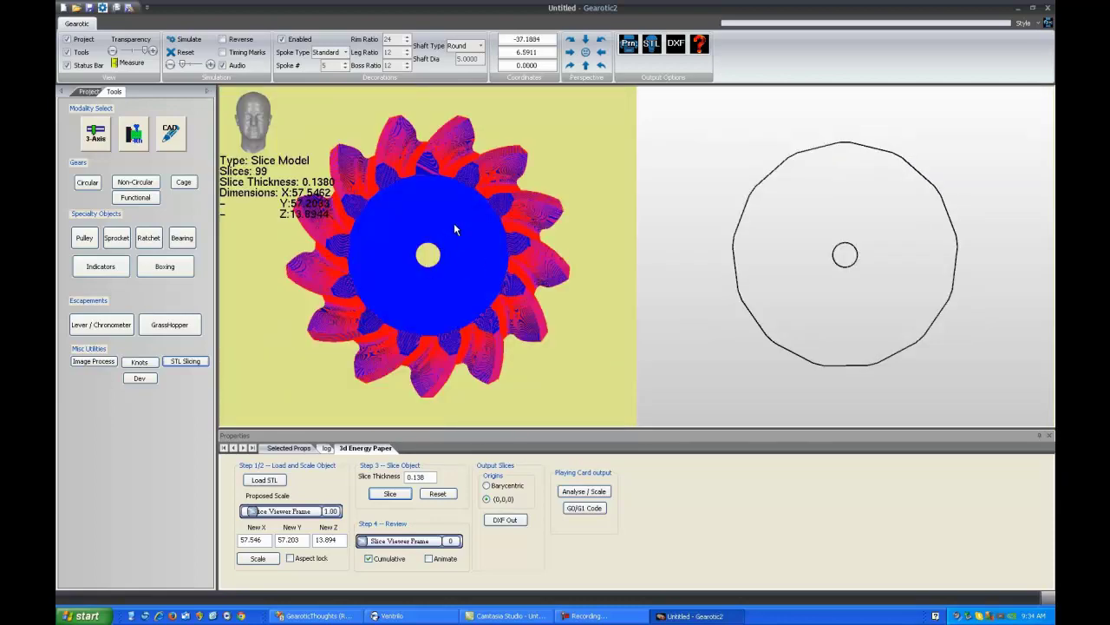
Play the gear's cumulative slice animation, turn off cumulative display, and replay and stop the slices one at a time
left_click(428, 558)
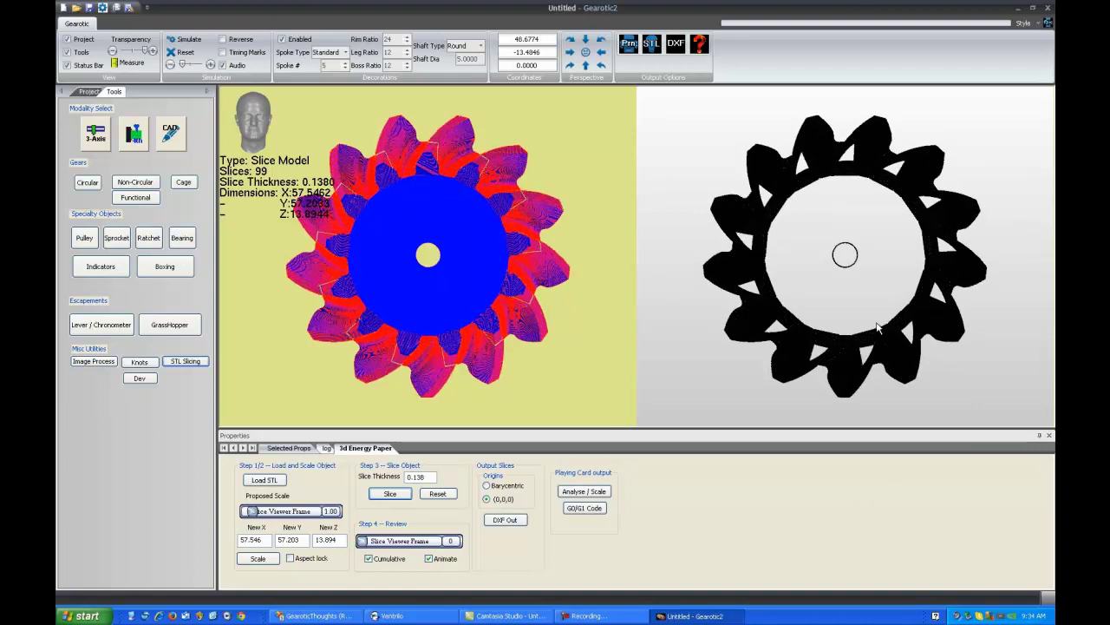
left_click(429, 558)
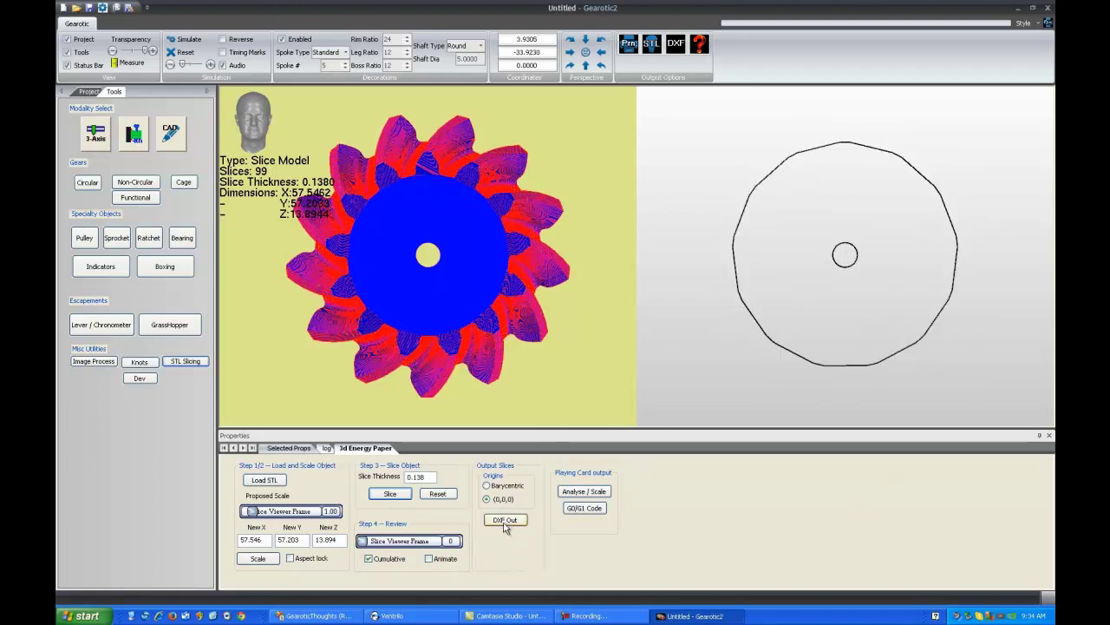
left_click(369, 558)
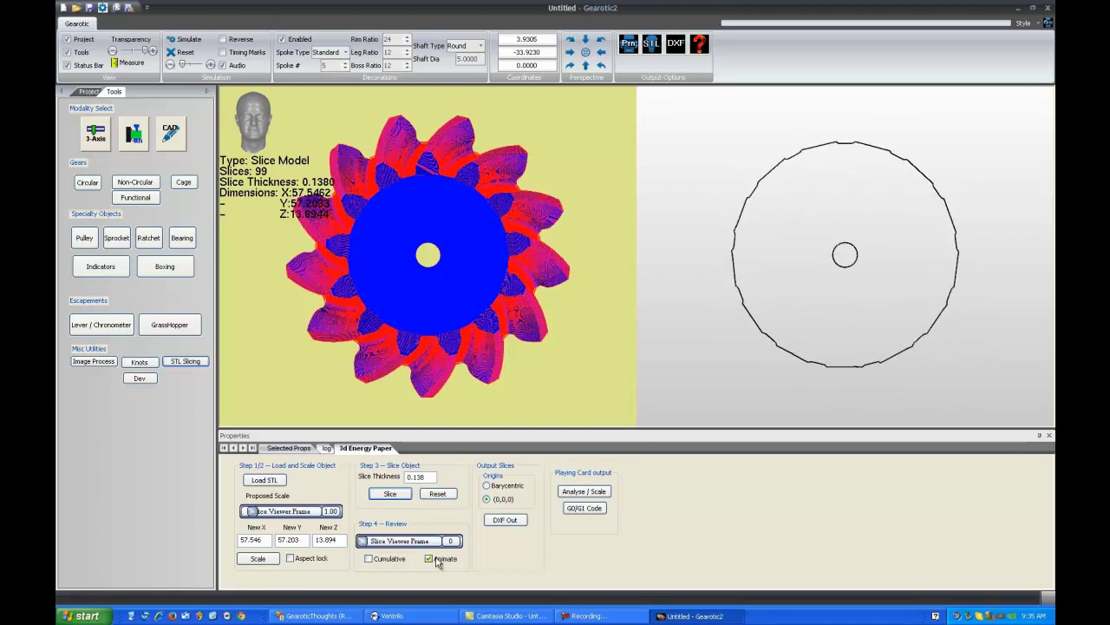
left_click(438, 559)
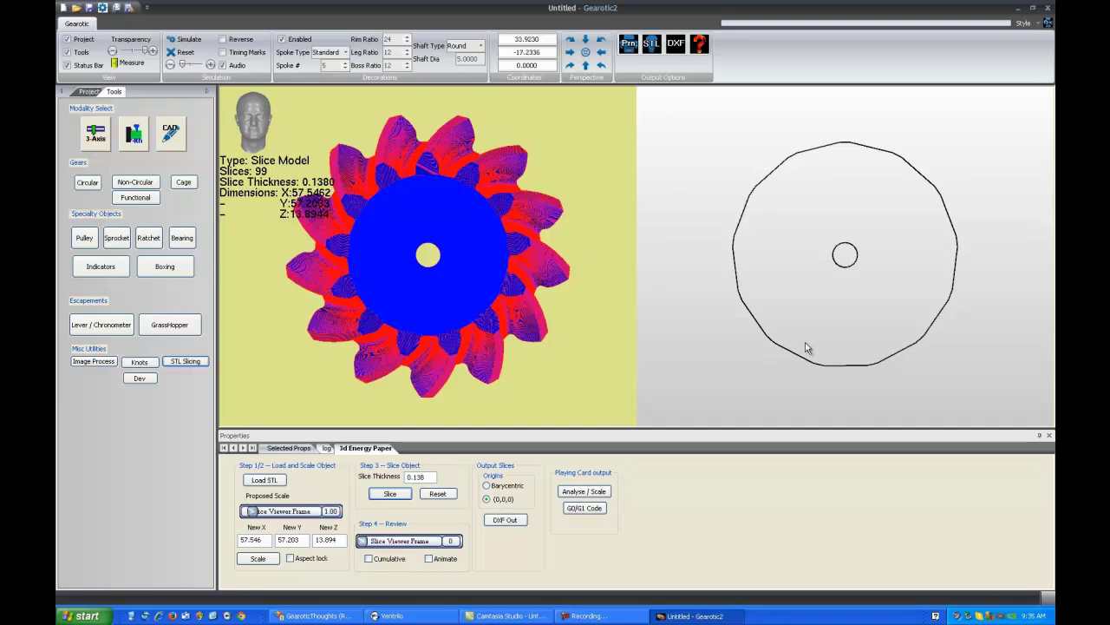
Export the gear's slices to DXF
left_click(512, 522)
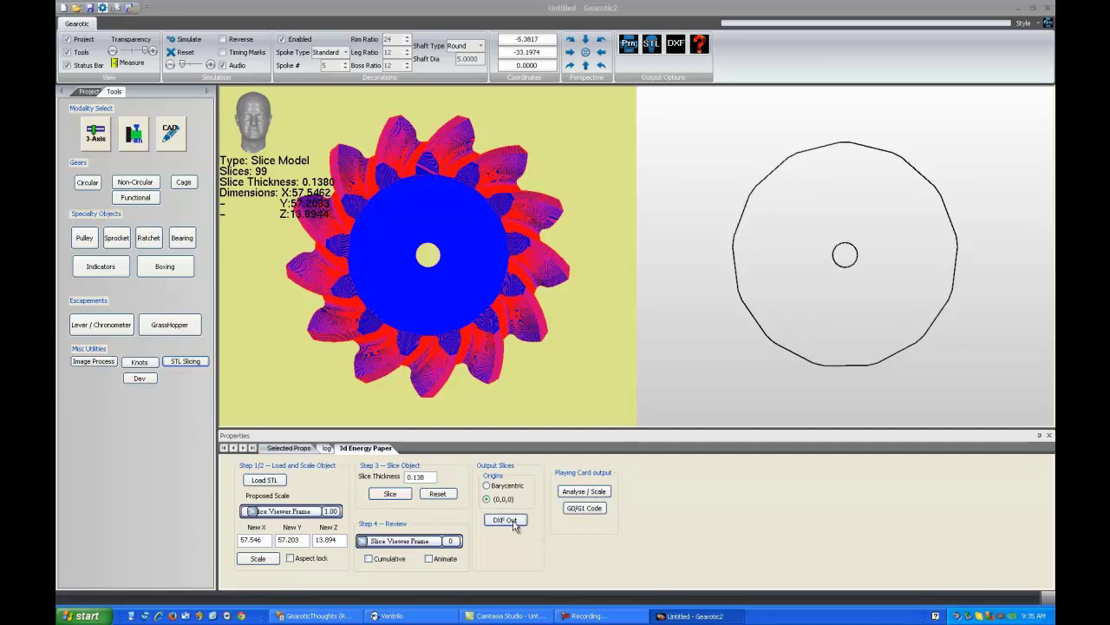
left_click(553, 337)
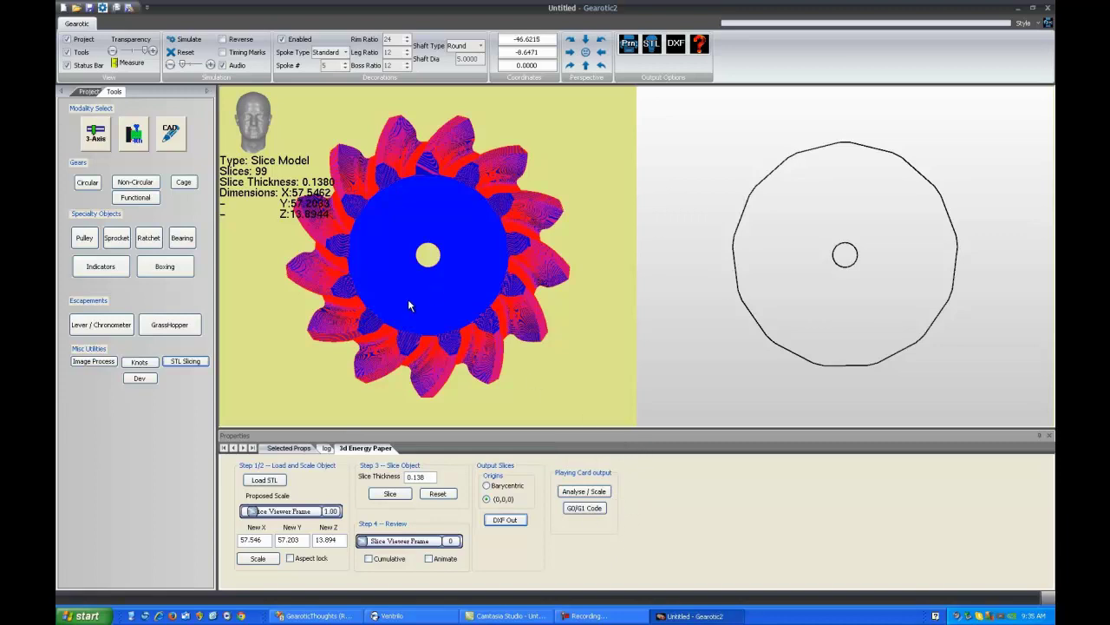
left_click_drag(409, 299, 445, 261)
scroll(444, 269, "up", 5)
scroll(443, 269, "down", 6)
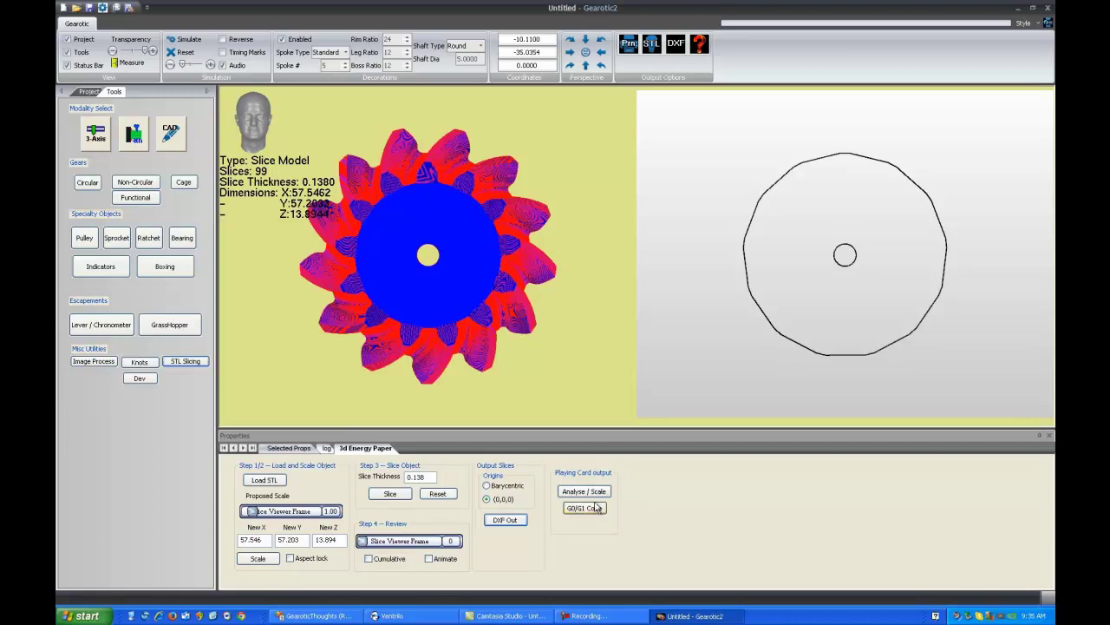
Analyse and scale the gear for playing card output, and inspect the newly sliced model
left_click(592, 492)
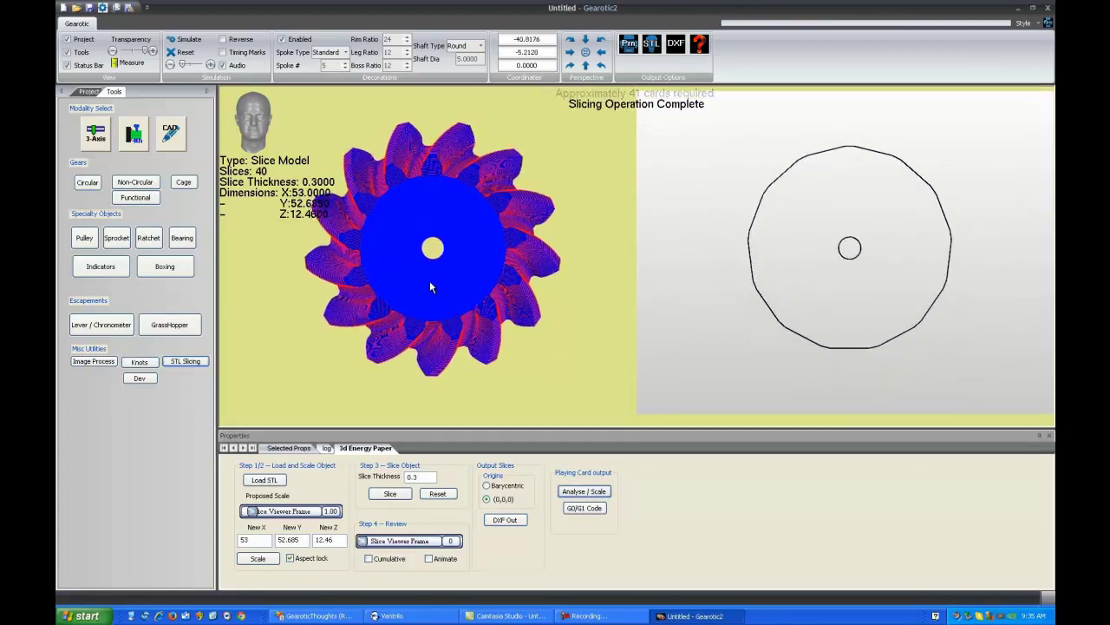
left_click_drag(428, 283, 451, 276)
scroll(438, 262, "up", 3)
scroll(478, 202, "down", 4)
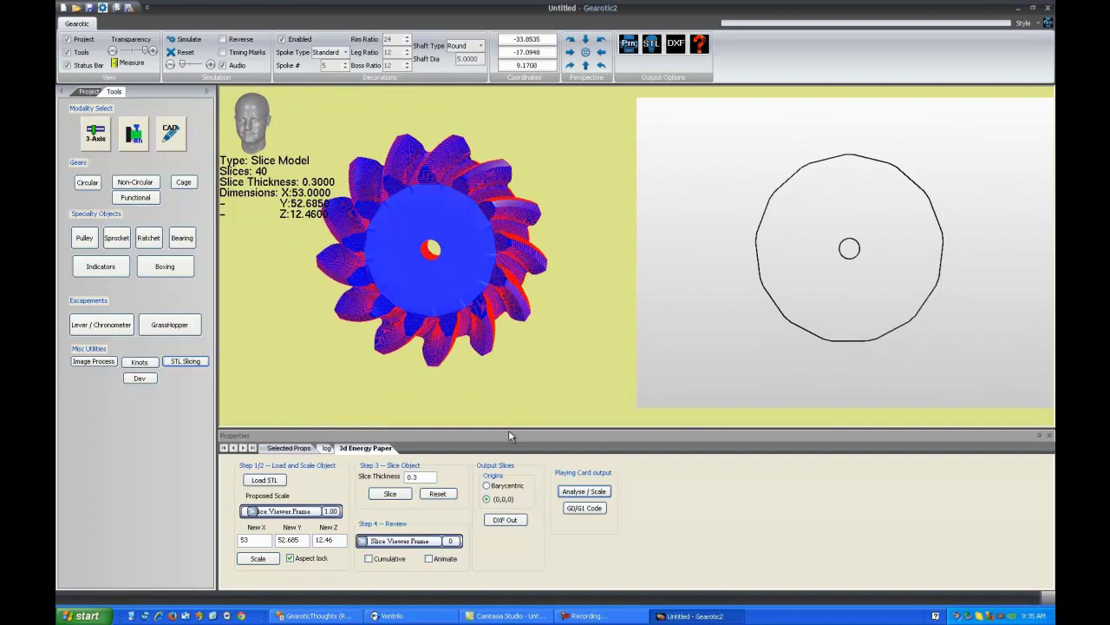
Generate the G0/G1 code for the playing card slices under the project name Untitled and save it as headly.tap
left_click(585, 510)
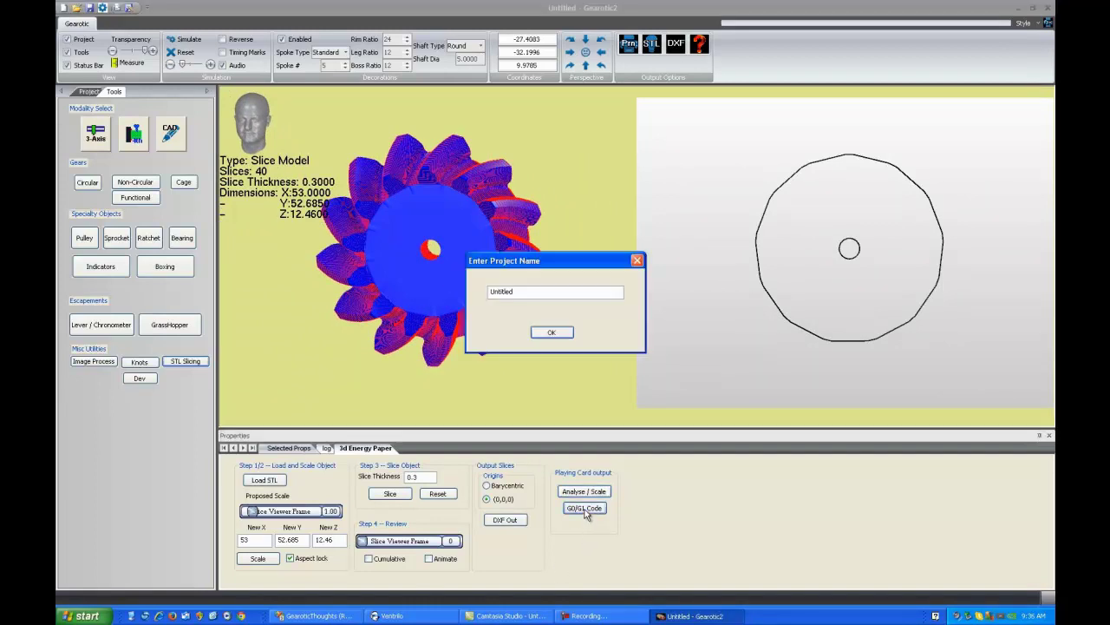
left_click(559, 337)
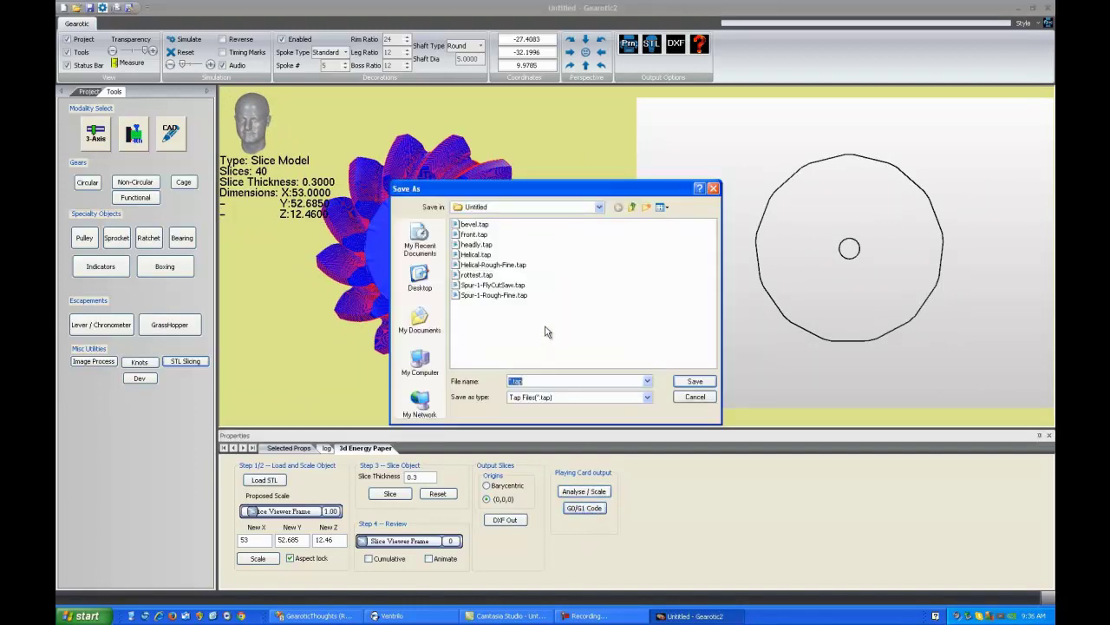
left_click(476, 244)
left_click(694, 381)
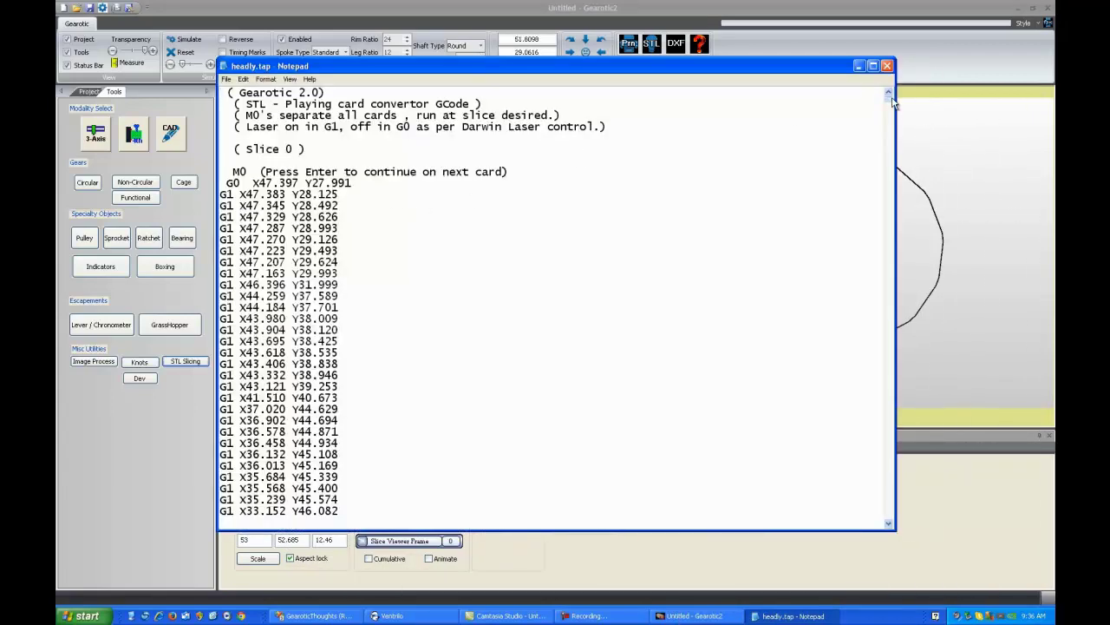
Review the header, card pauses and G1 coordinates of the first slice in headly.tap, and close the file
left_click_drag(891, 104, 868, 89)
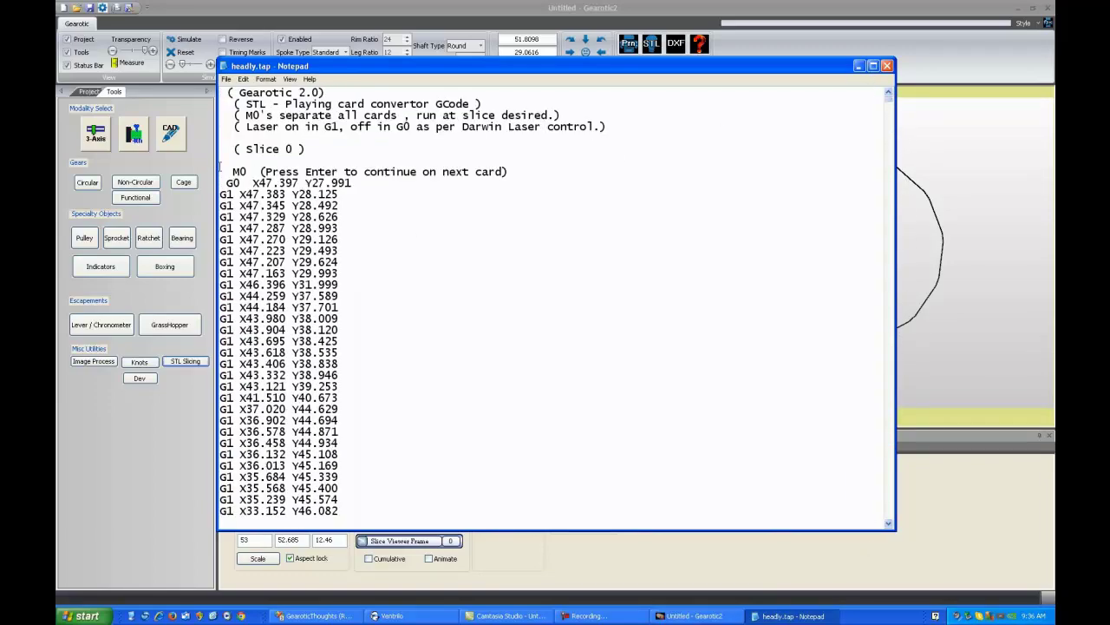
scroll(470, 329, "down", 17)
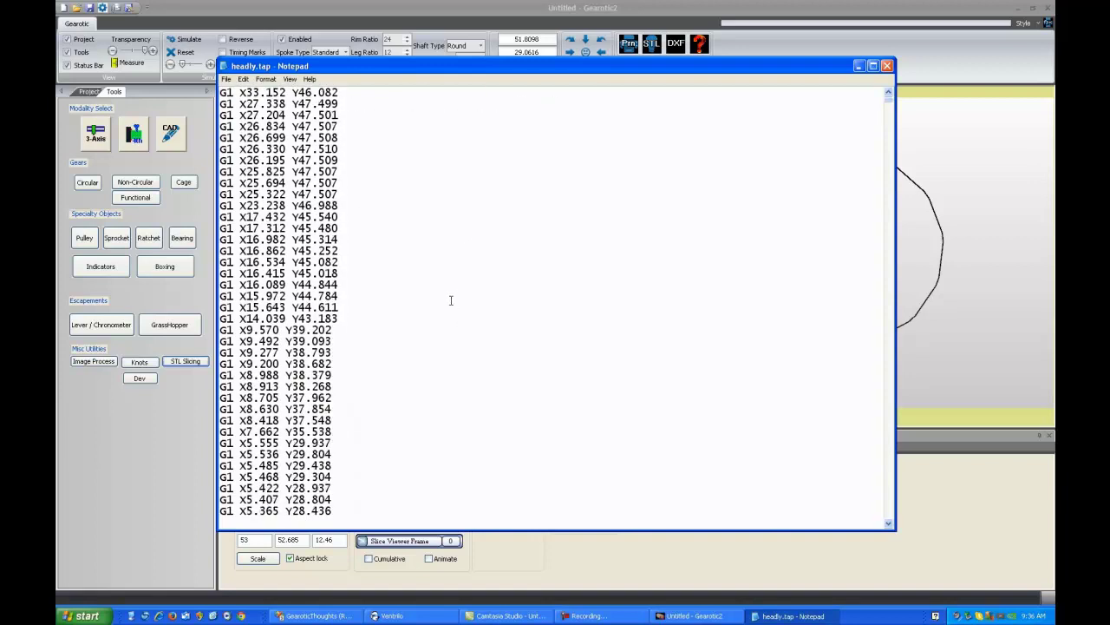
scroll(450, 299, "down", 6)
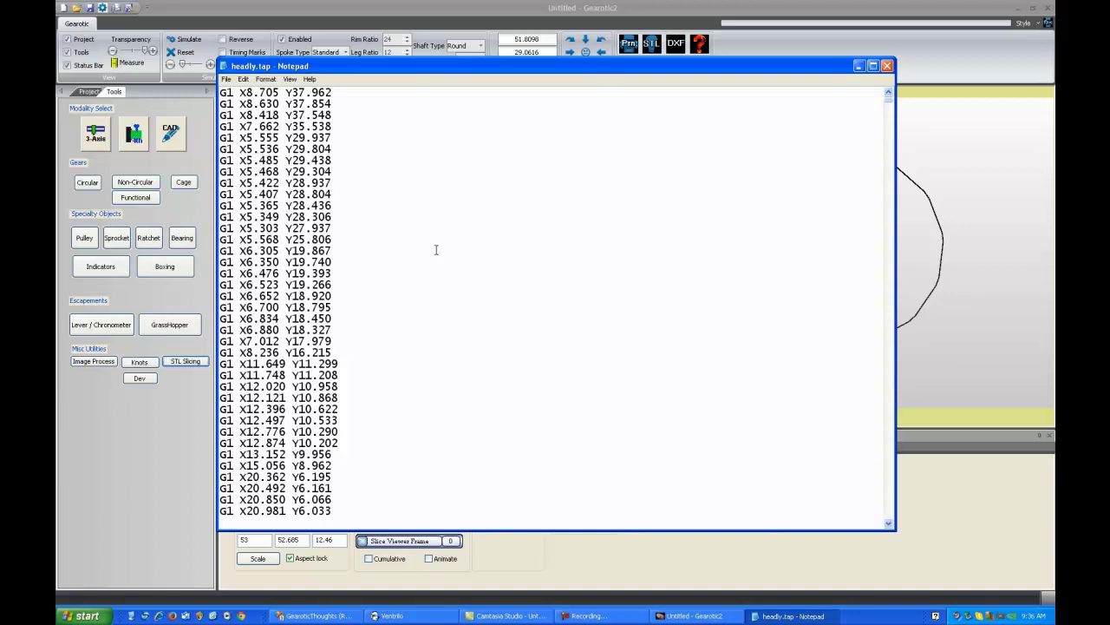
left_click(887, 66)
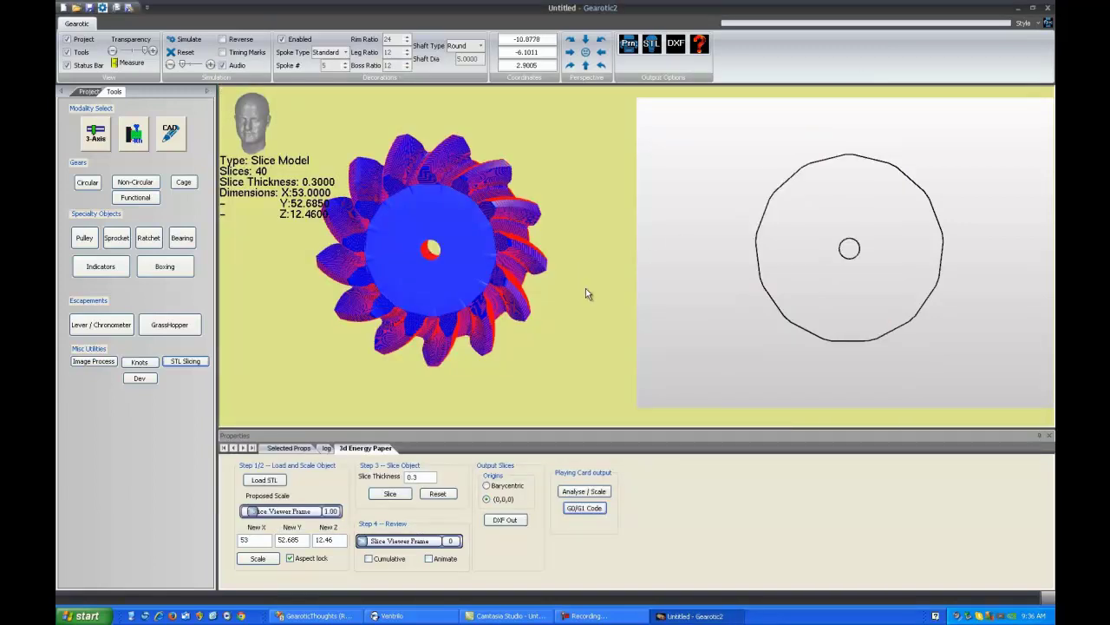
left_click_drag(586, 297, 458, 295)
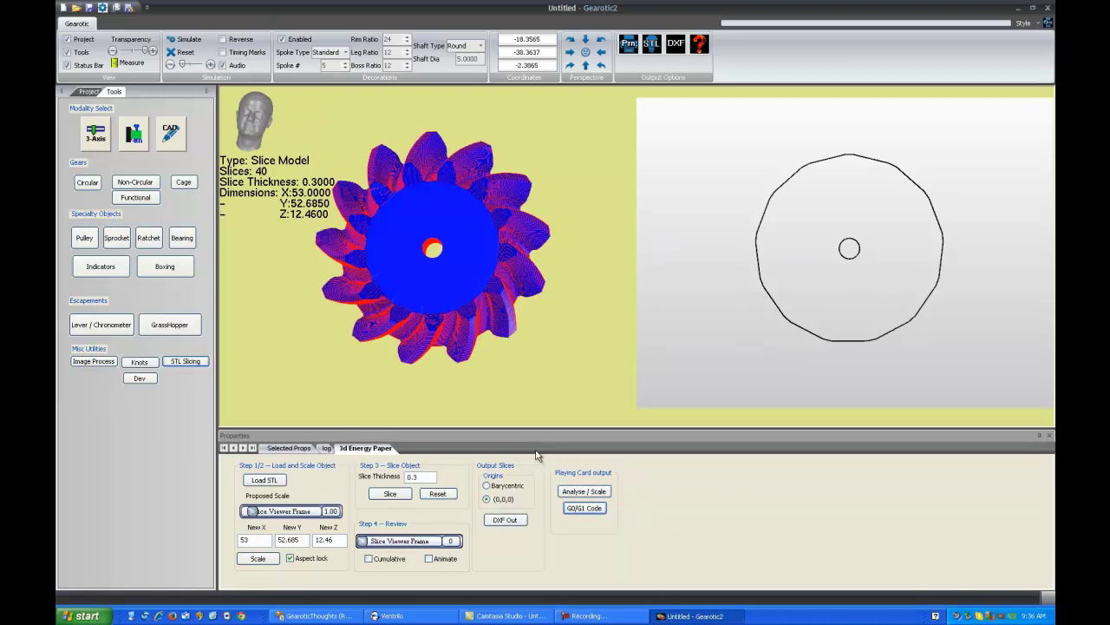
left_click_drag(495, 384, 426, 308)
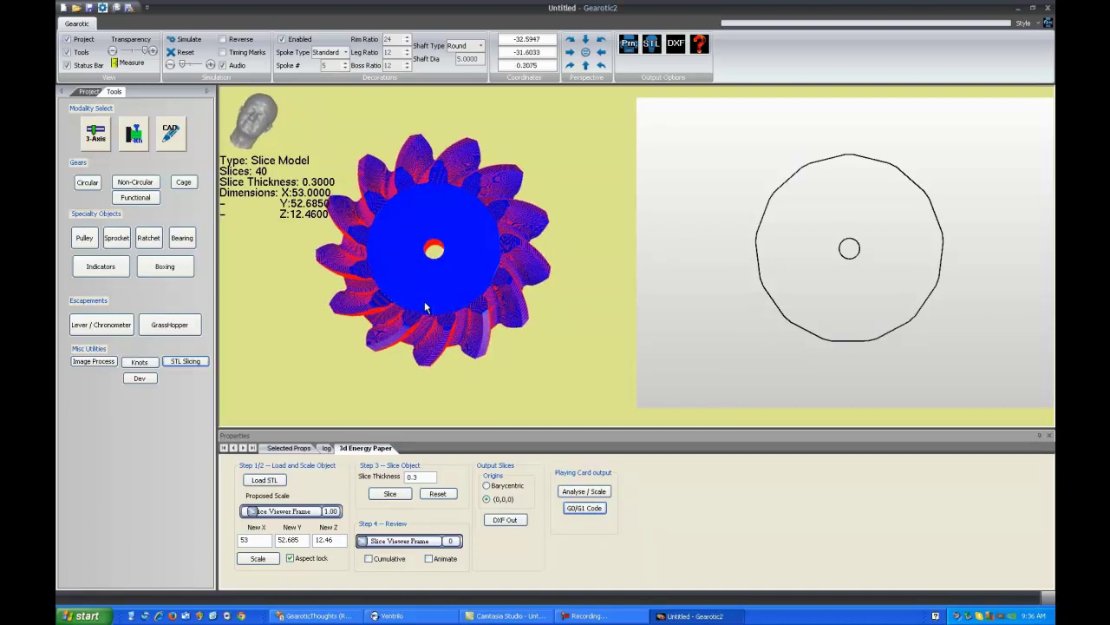